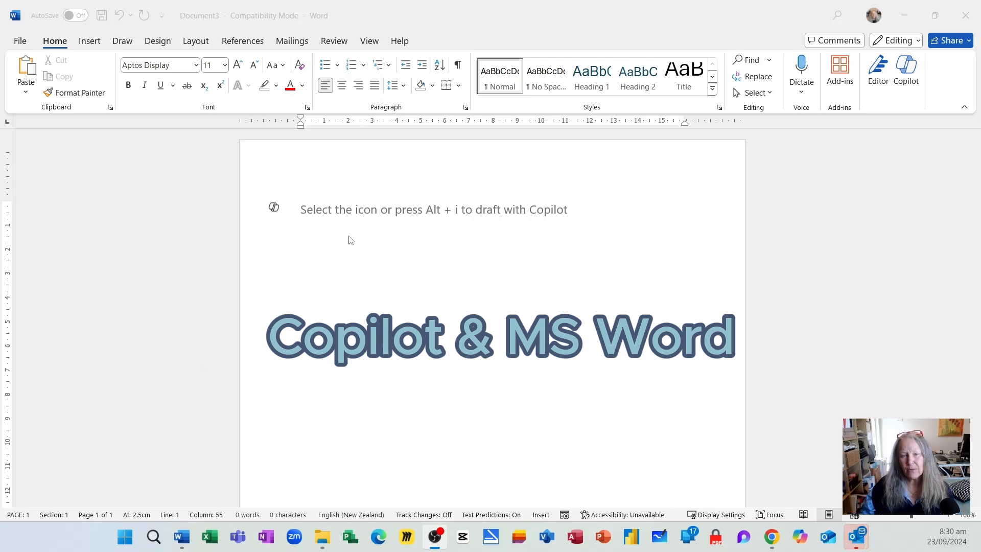
- Generate a Copilot draft in the blank document from the prompt "What are the Intended uses for Copilot in Microsoft Word"
click(331, 215)
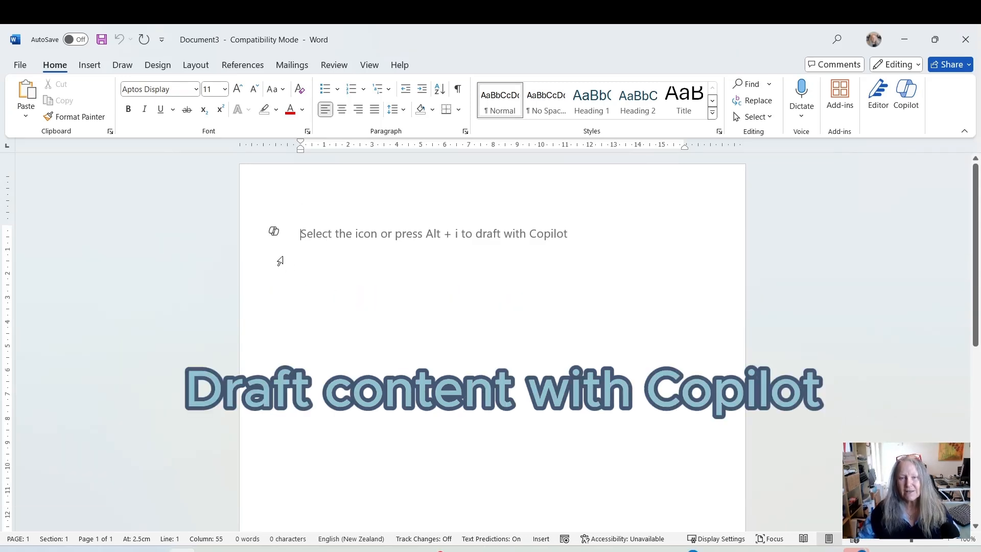
click(274, 230)
text(Intended uses for Copilot in Microsoft Word)
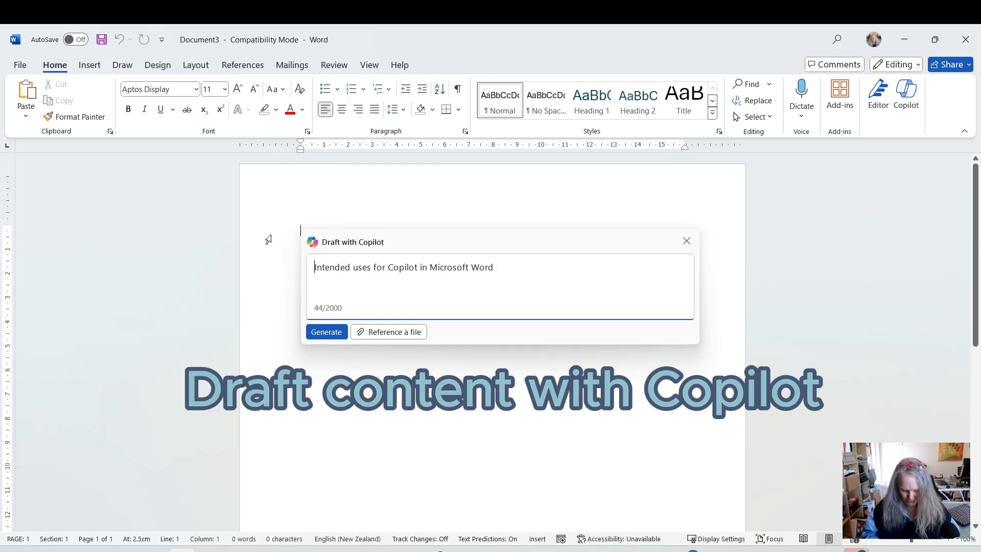
text(What are the)
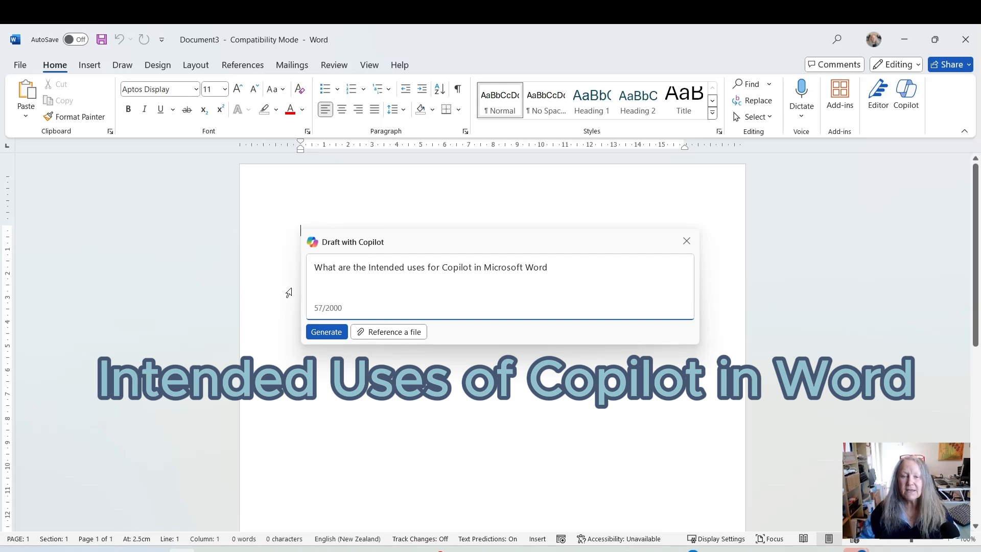
click(317, 333)
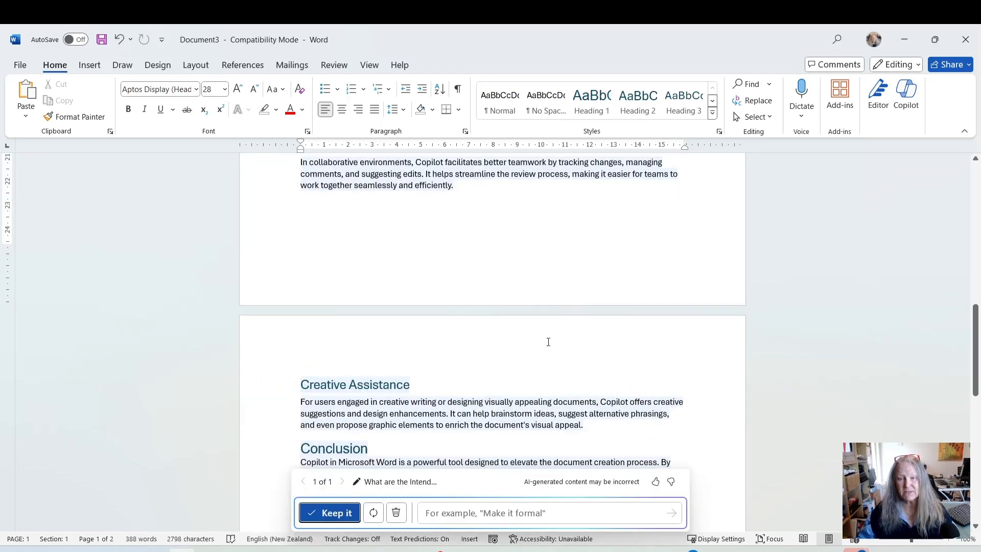
- Read through the generated draft from the title and introduction to the conclusion, and return to the beginning of the document
scroll(559, 337, up, 3)
scroll(559, 337, up, 10)
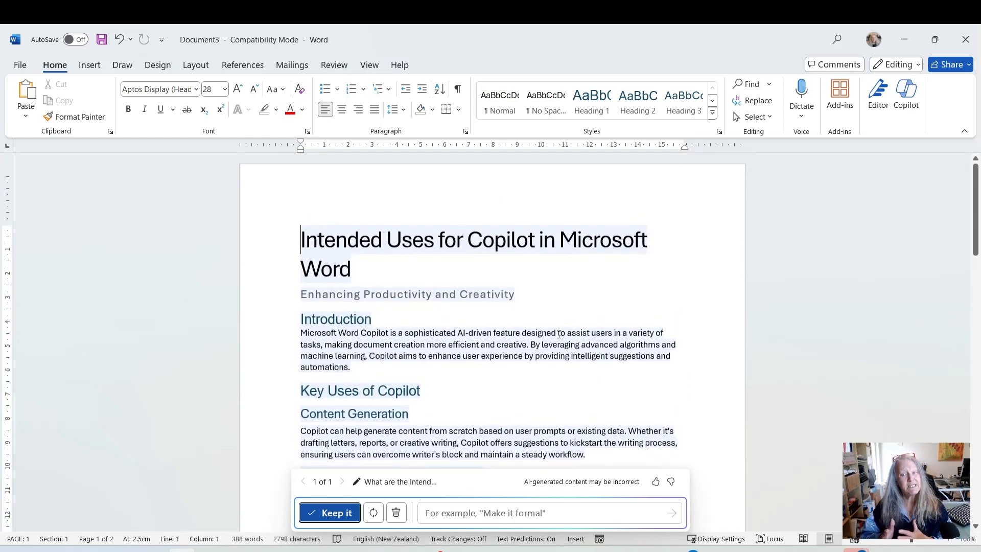
scroll(516, 381, down, 3)
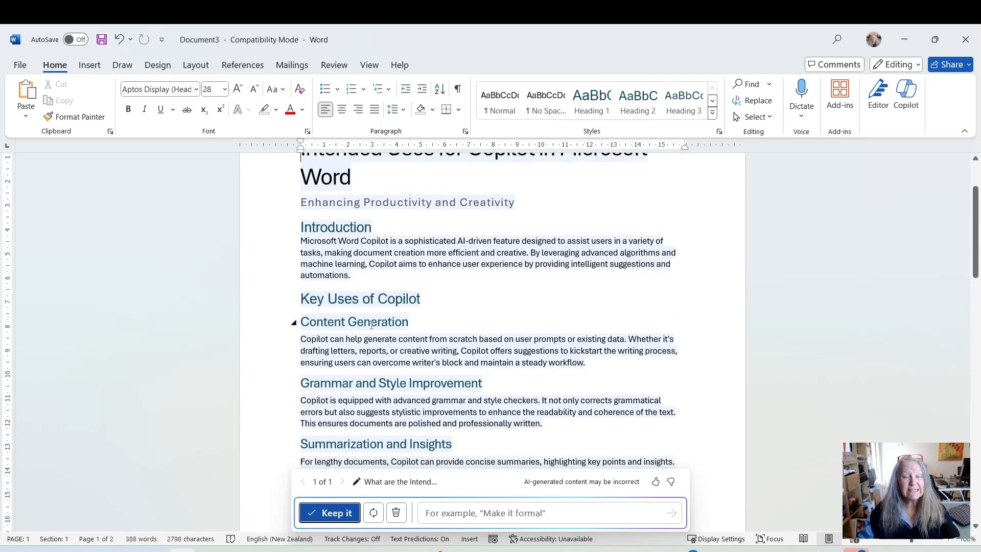
scroll(358, 327, down, 3)
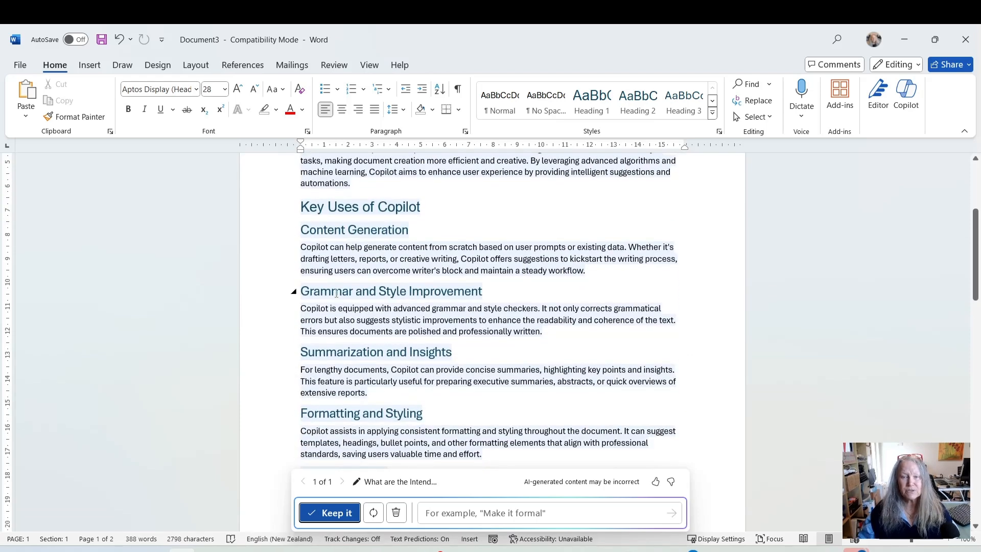
scroll(351, 318, down, 2)
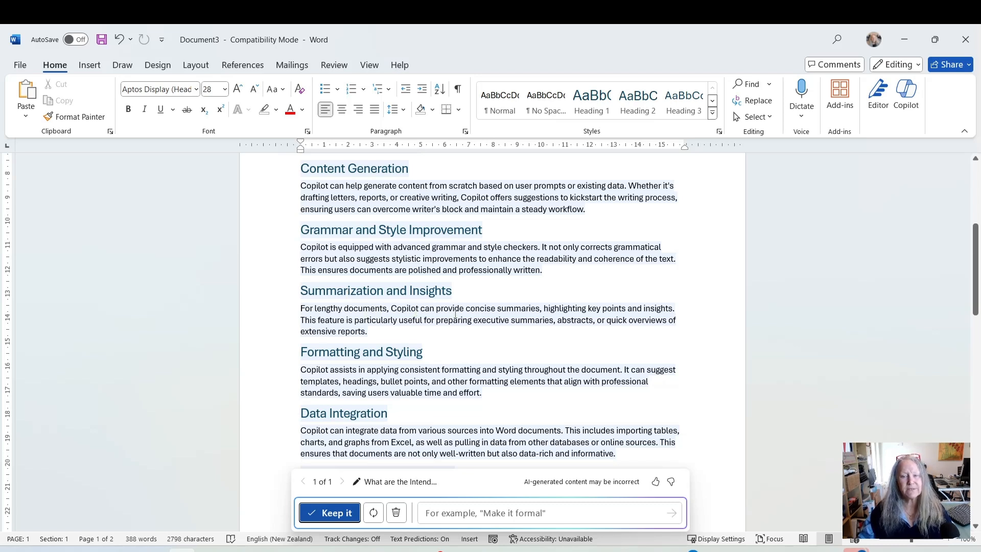
scroll(455, 313, down, 1)
scroll(354, 301, down, 1)
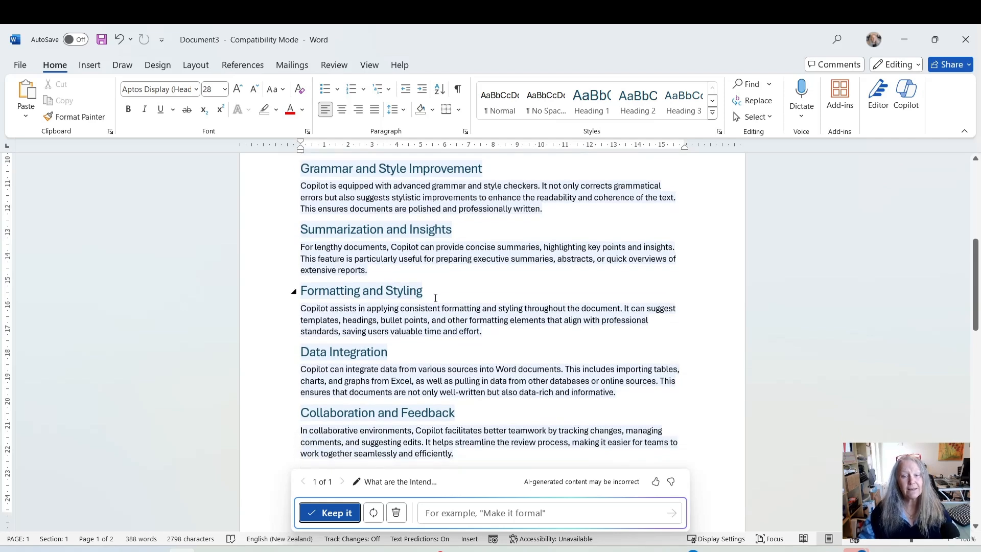
scroll(435, 298, down, 2)
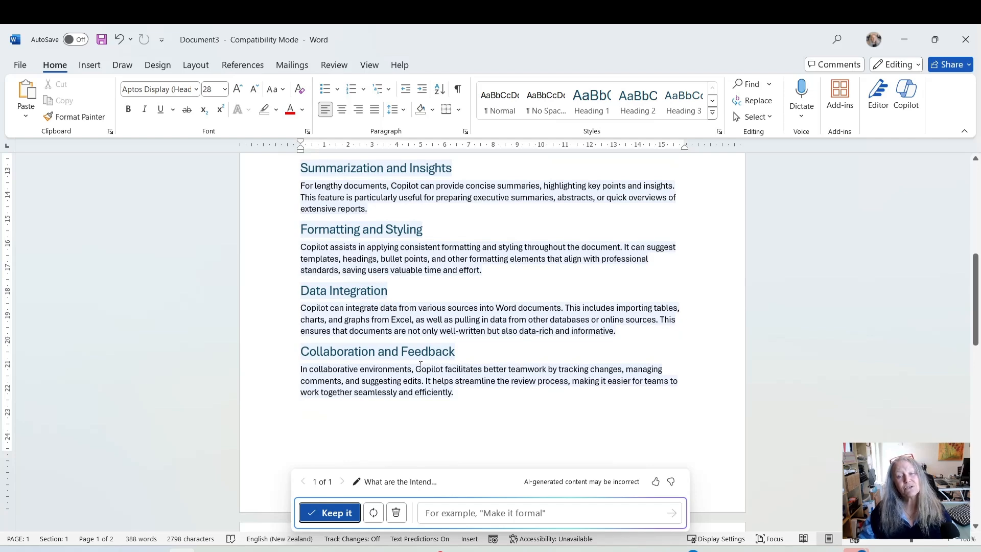
scroll(420, 364, down, 9)
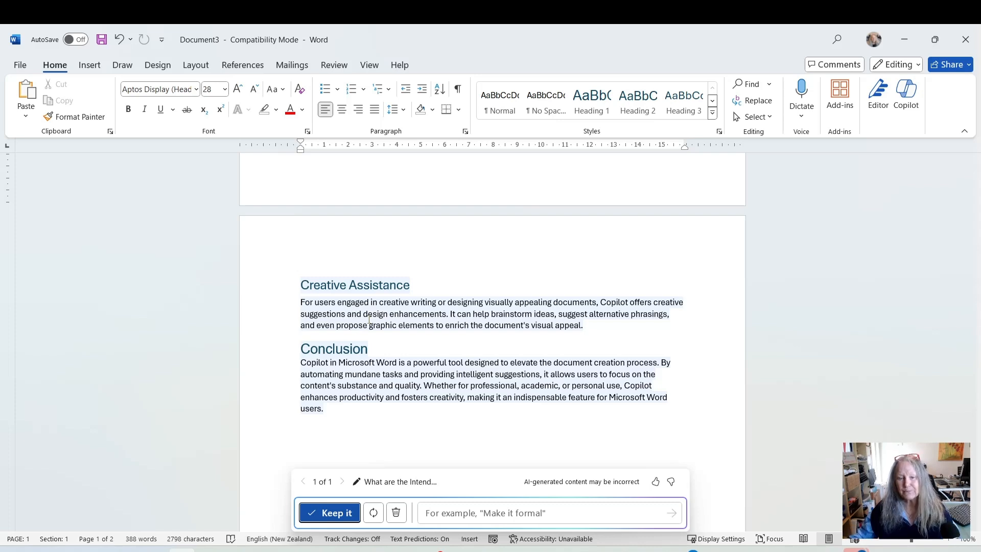
scroll(429, 360, up, 1)
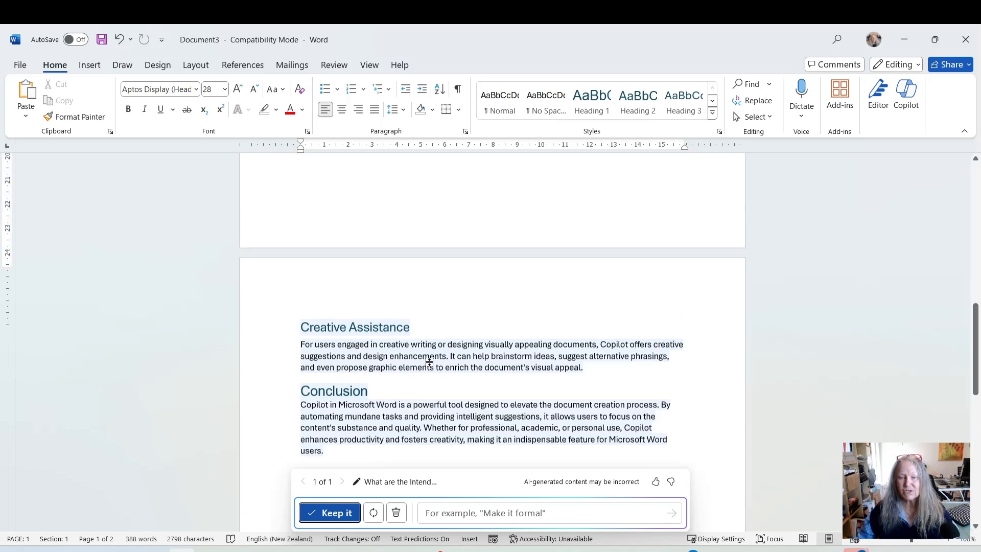
key(ctrl+Home)
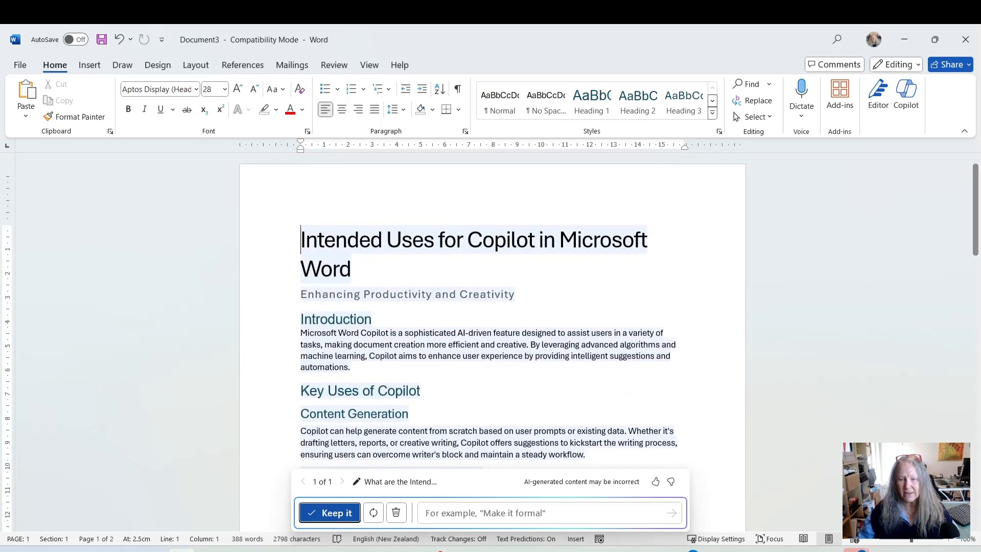
- Have Copilot regenerate the draft with the refinement "Write this in 2 paragraphs"
click(419, 517)
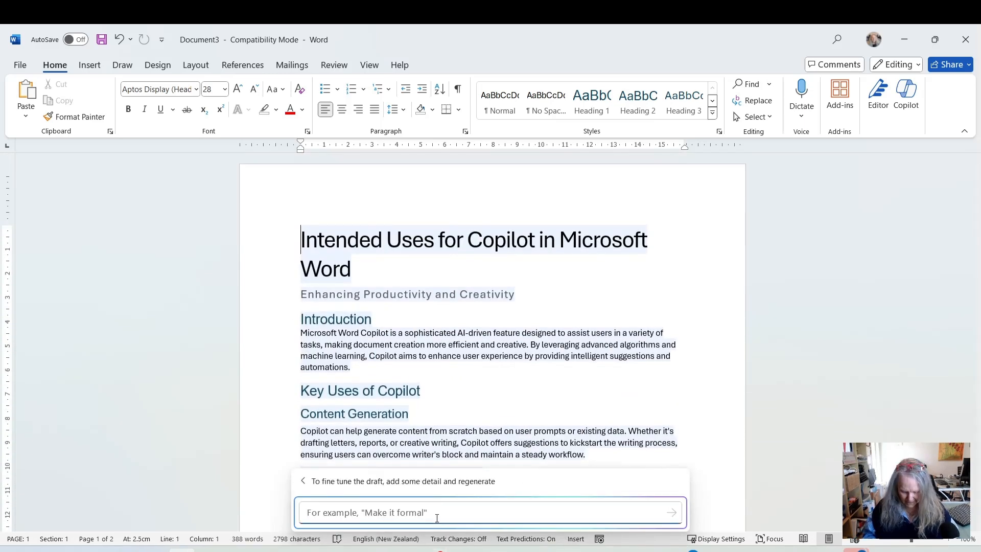
text(Write this i)
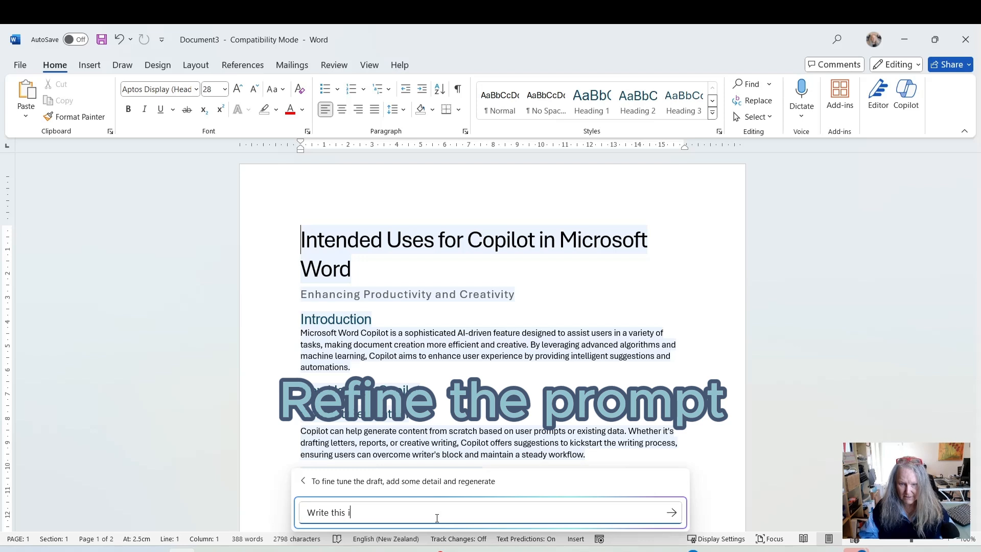
text(n 2 parag)
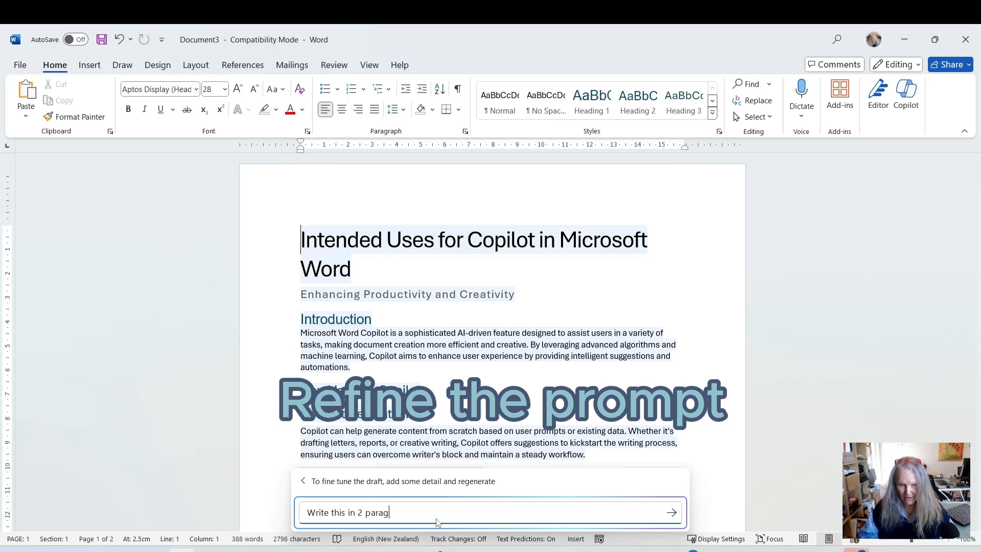
text(raphs)
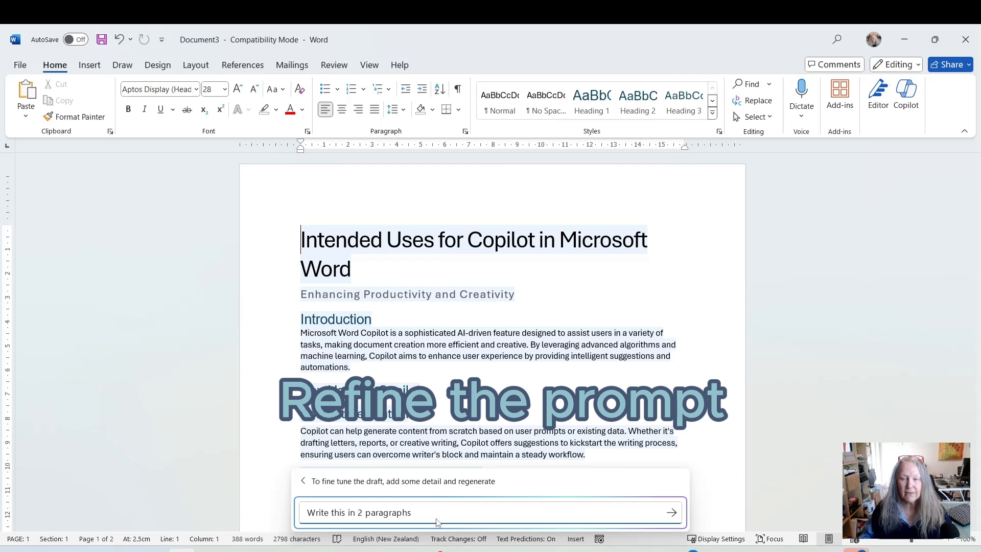
key(shift+Return)
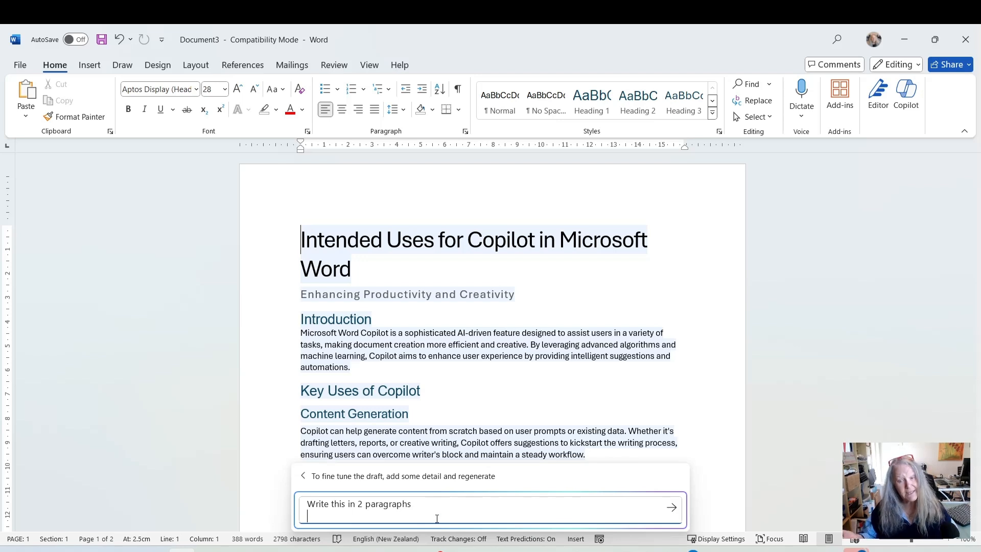
key(BackSpace)
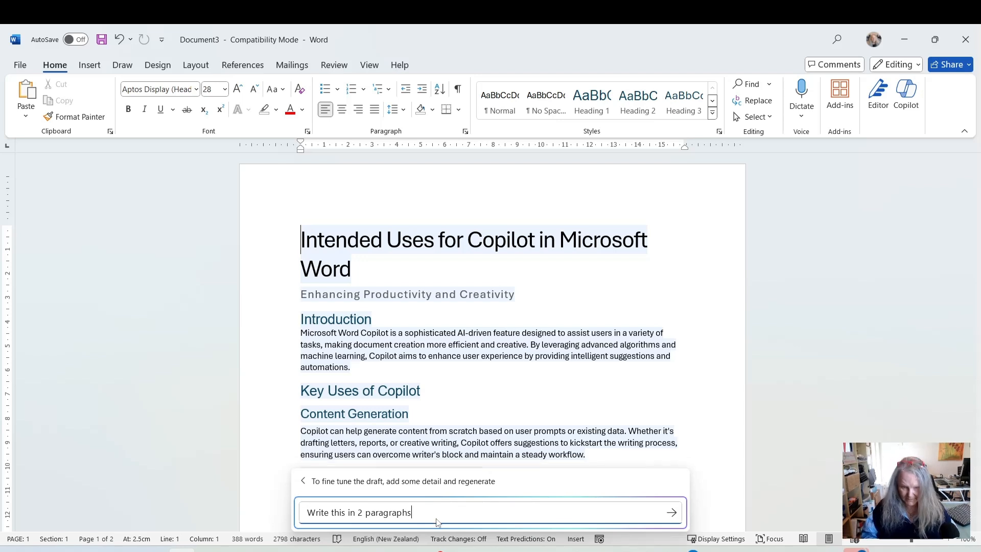
key(ctrl+Return)
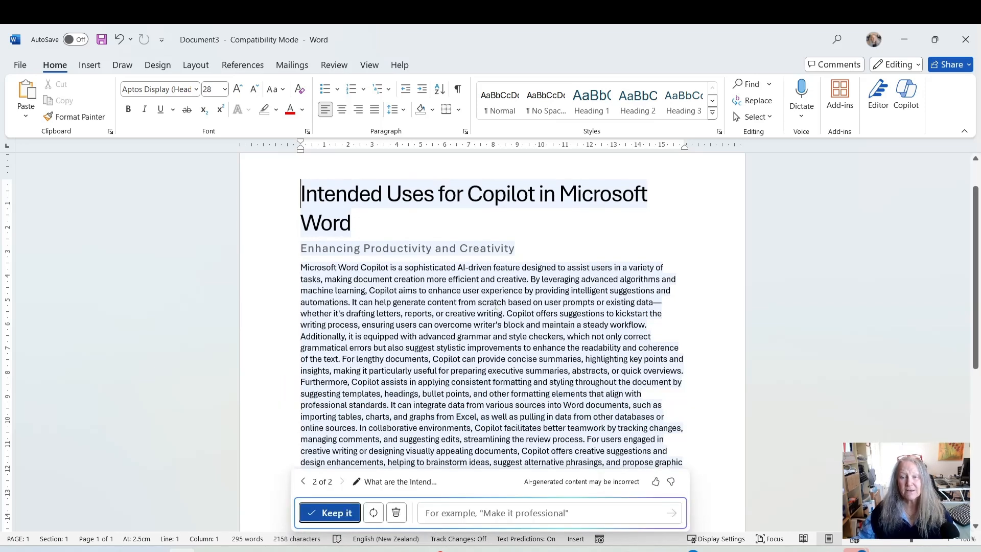
- Look over the paragraph version and have Copilot regenerate it with the refinement "Present this information in a bulleted list"
scroll(494, 305, down, 3)
scroll(537, 351, up, 3)
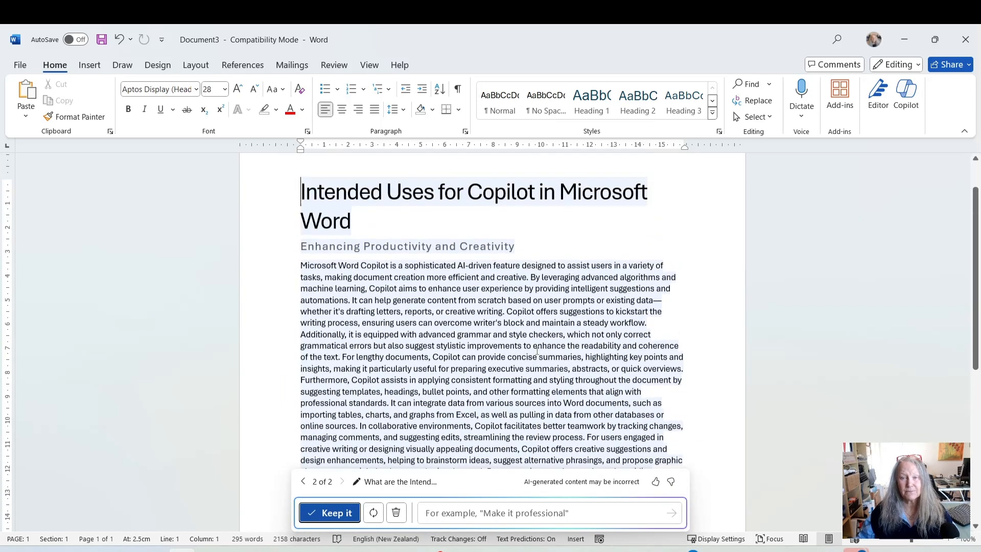
scroll(537, 350, down, 2)
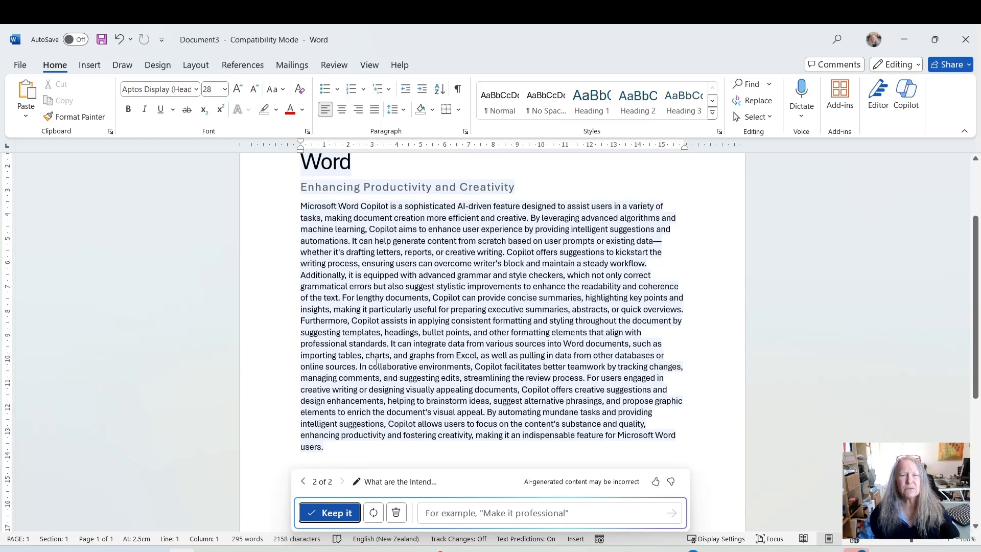
click(457, 513)
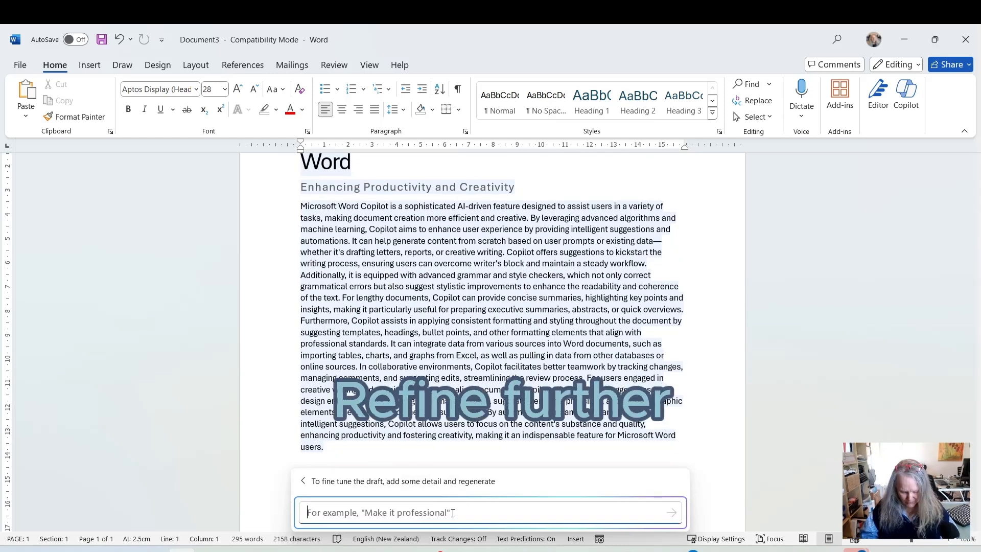
text(present this information)
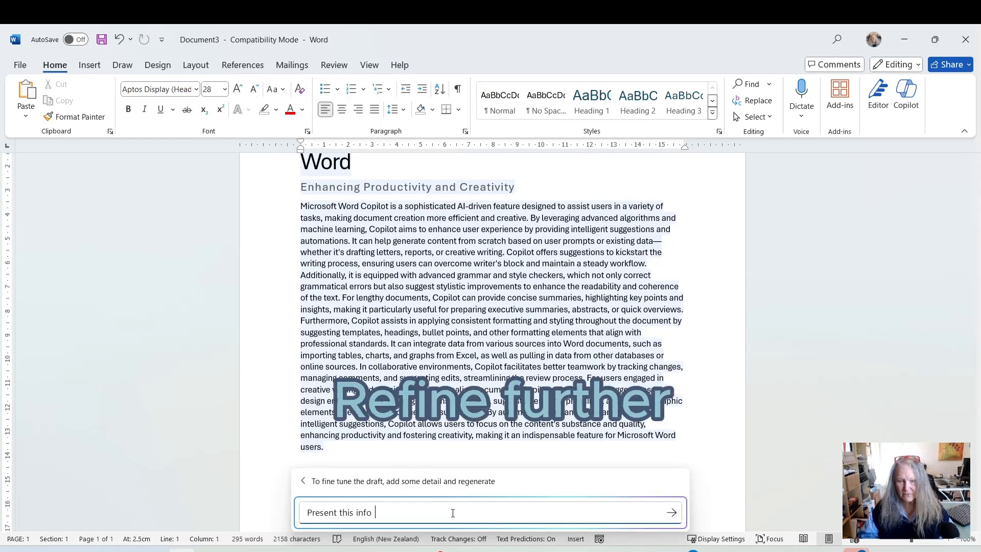
text( in a )
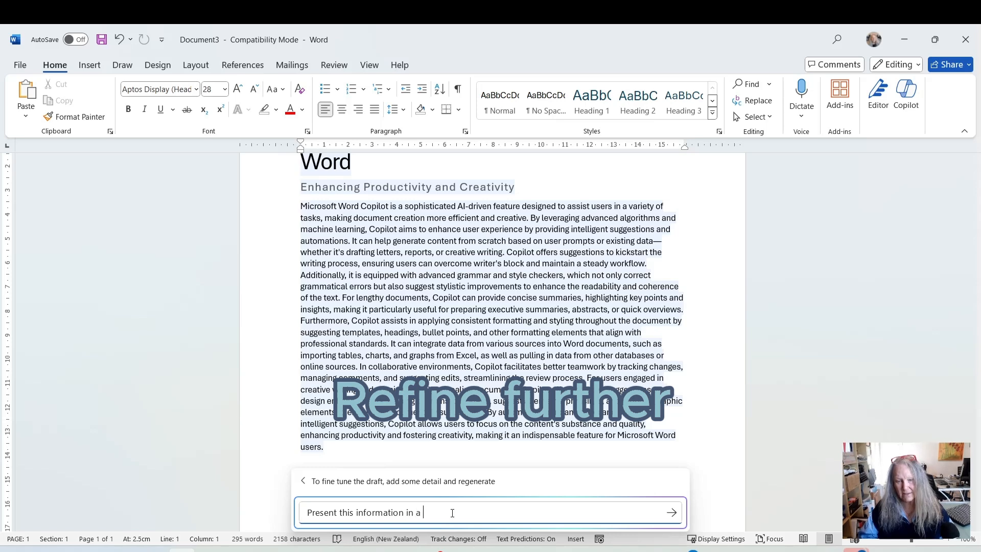
text(bulleted l)
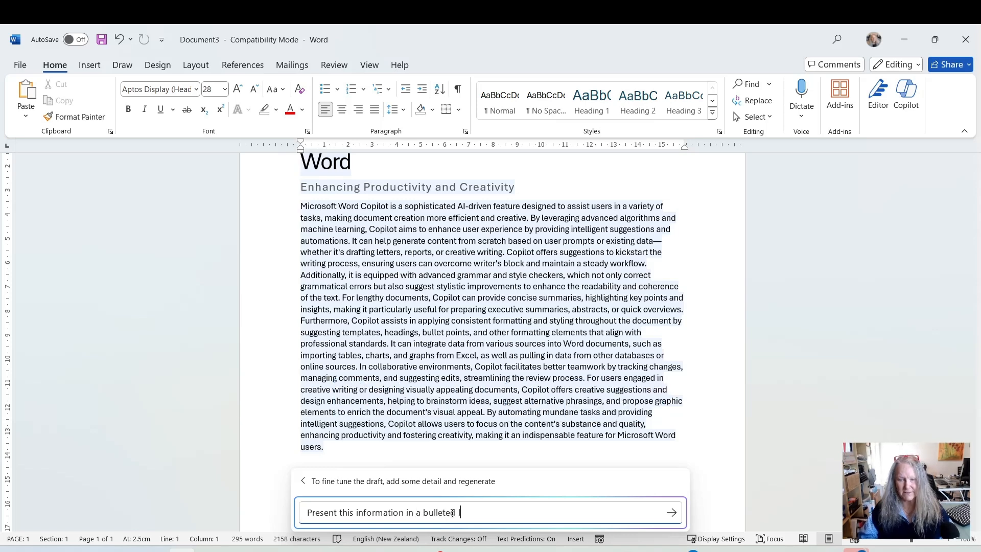
text(ist)
key(Return)
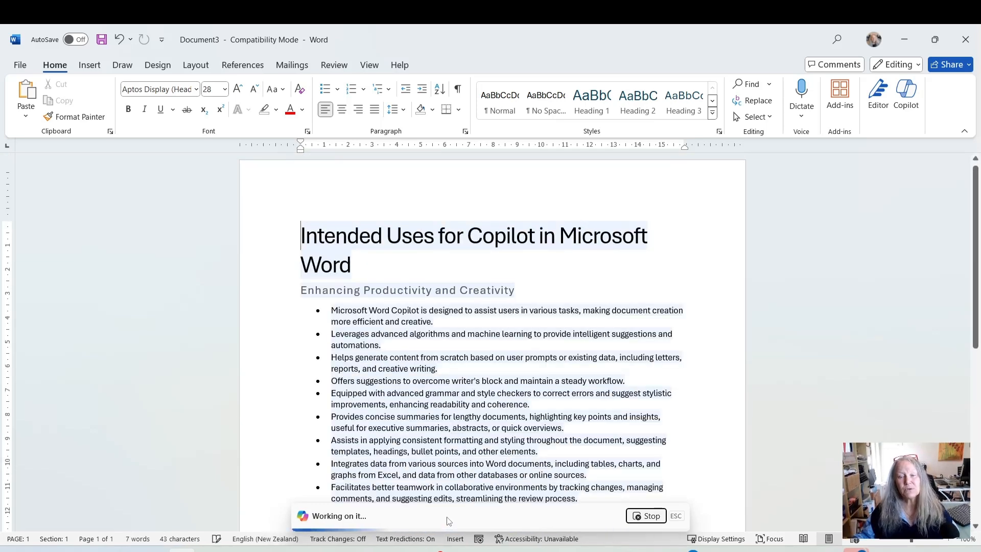
- Have Copilot condense the bulleted draft with the refinement "Shorten the list"
scroll(491, 438, down, 1)
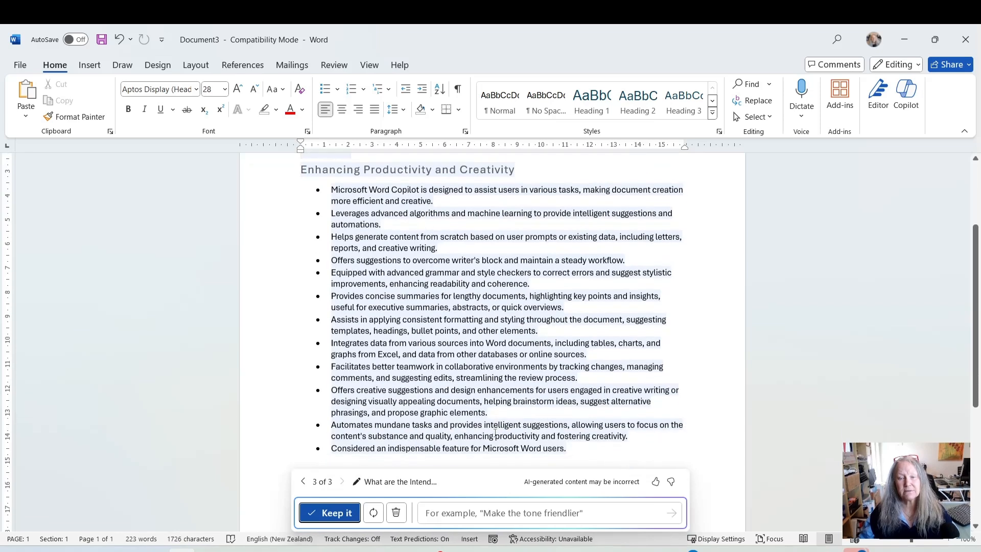
click(464, 511)
text(Shorten the li)
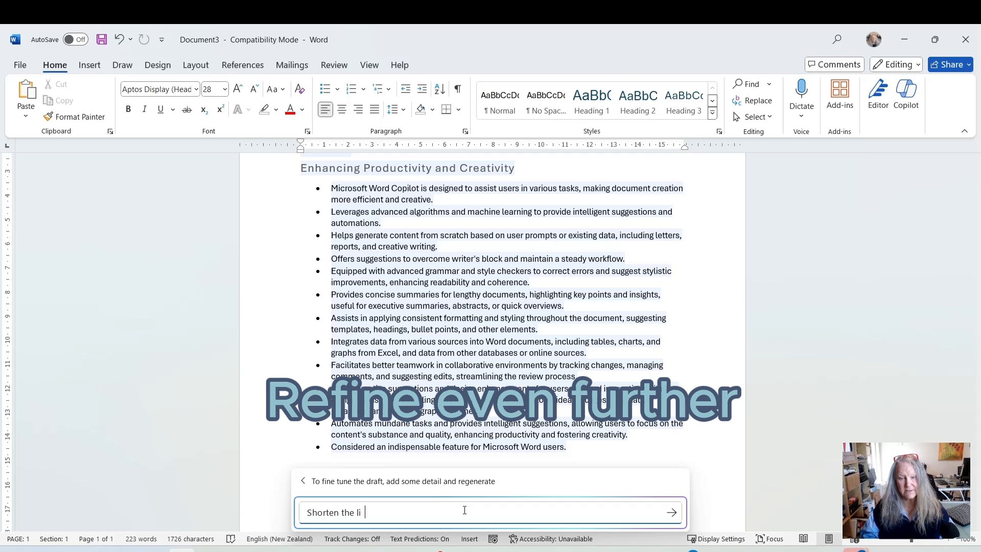
key(BackSpace)
text(st)
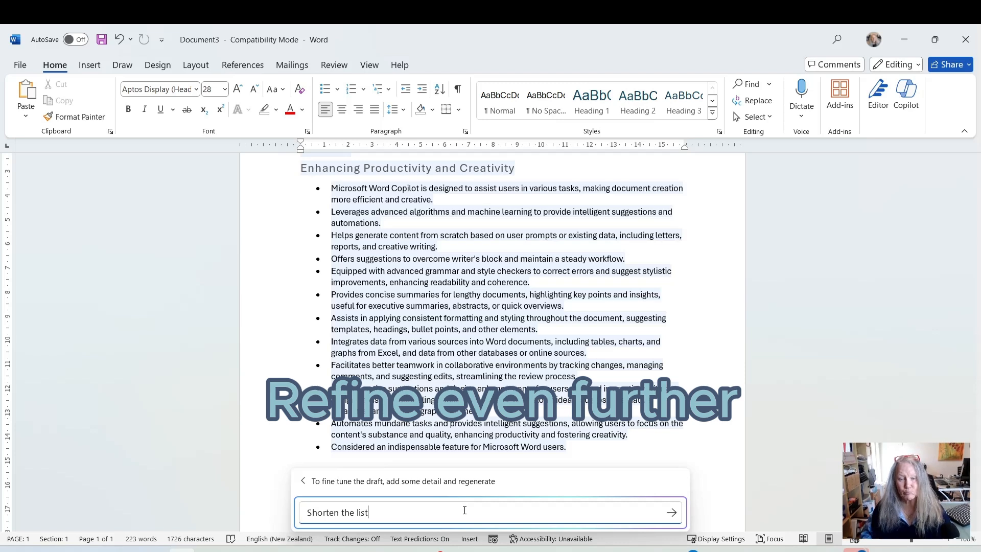
key(Return)
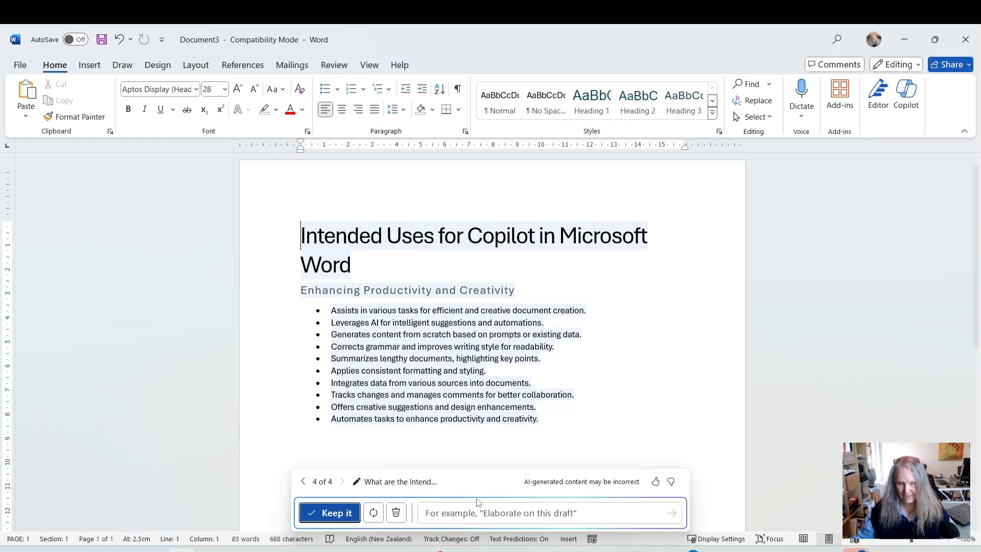
- Have Copilot regenerate the bulleted draft with the refinement "Summarize the bulleted list down to 6 key points"
click(459, 512)
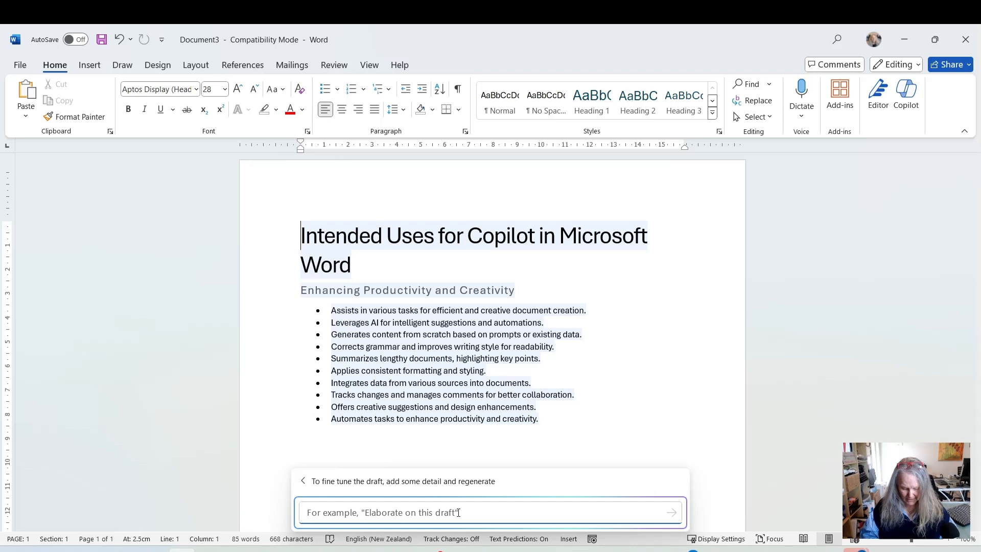
text(Summarize the )
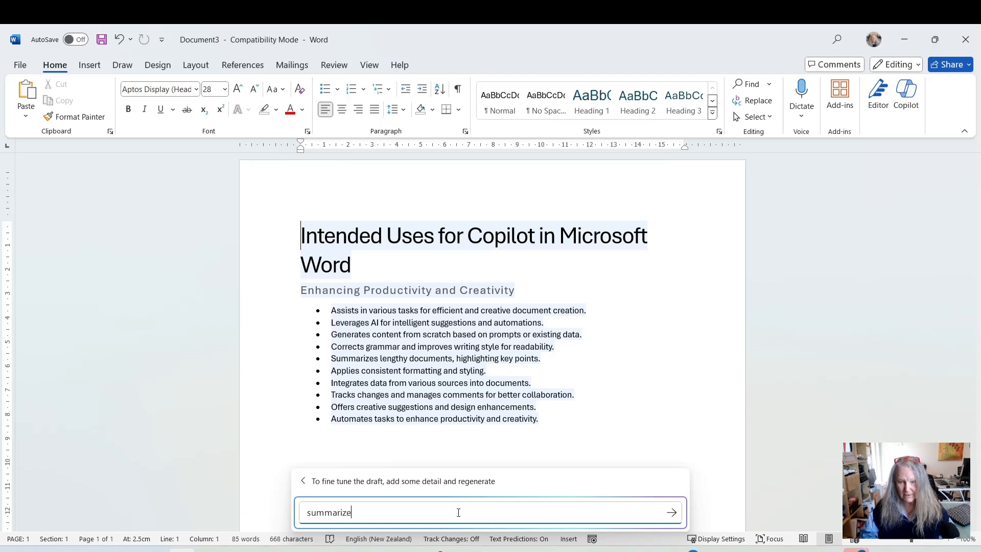
text(bullet)
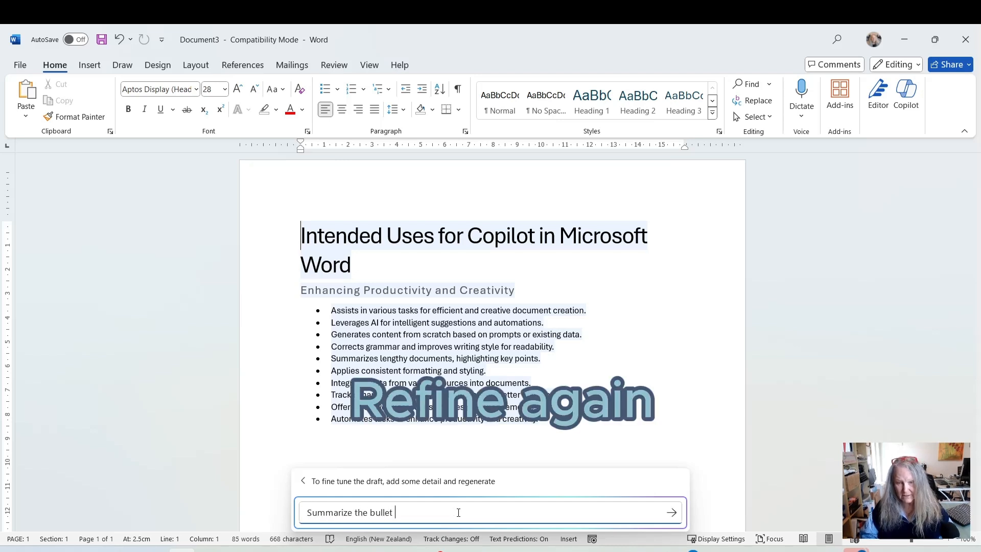
text(ed list down to)
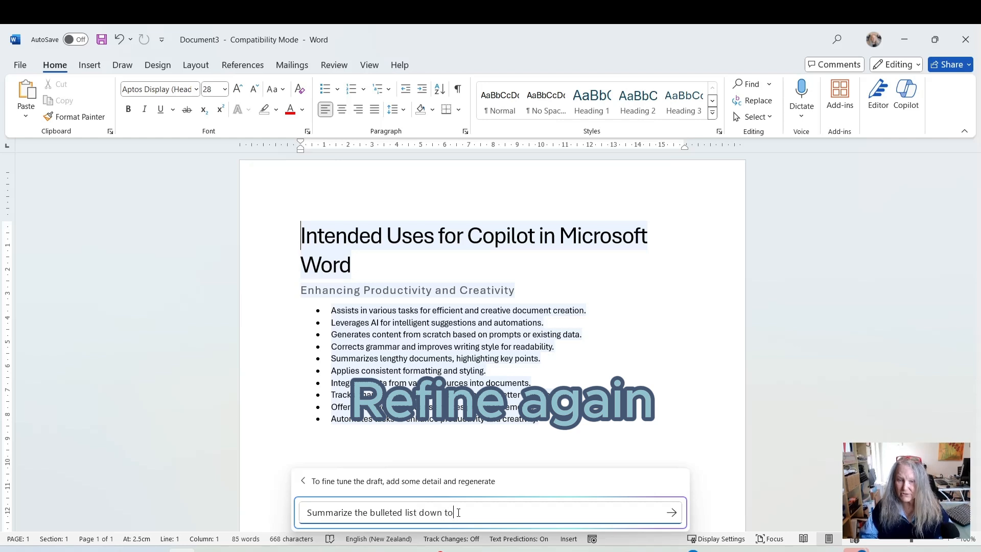
text( 6 key points)
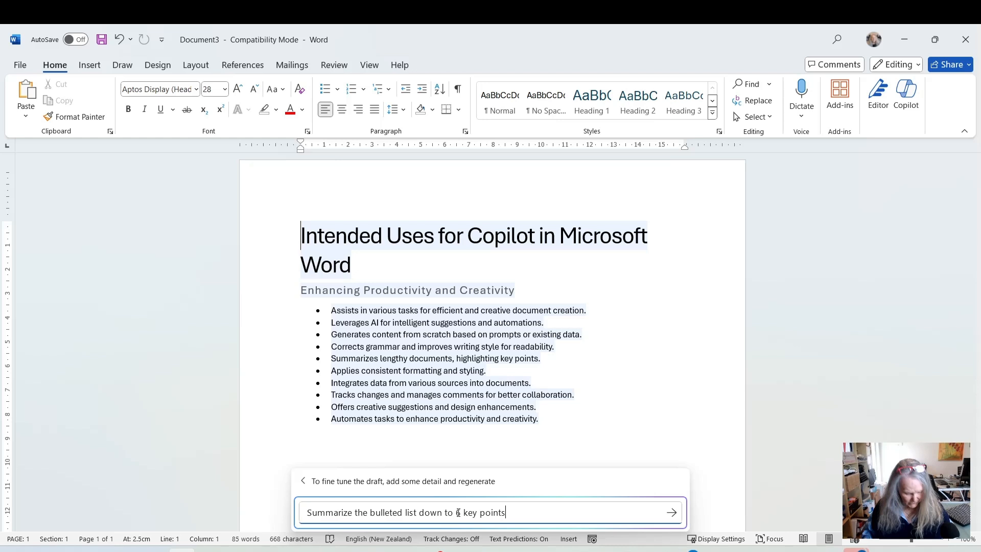
key(Return)
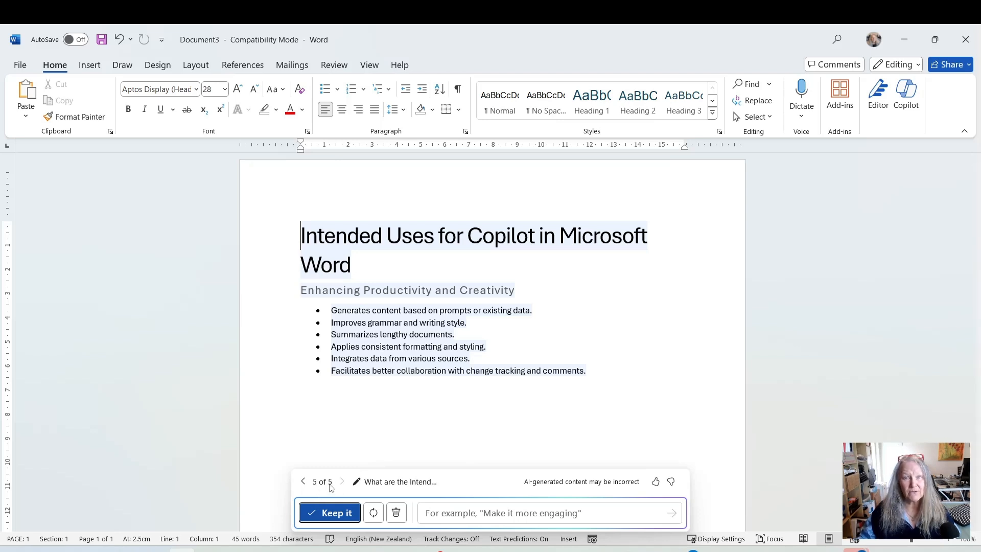
- Review the earlier Copilot draft versions back to the first, return to the latest, and check the original prompt without changing it
click(304, 481)
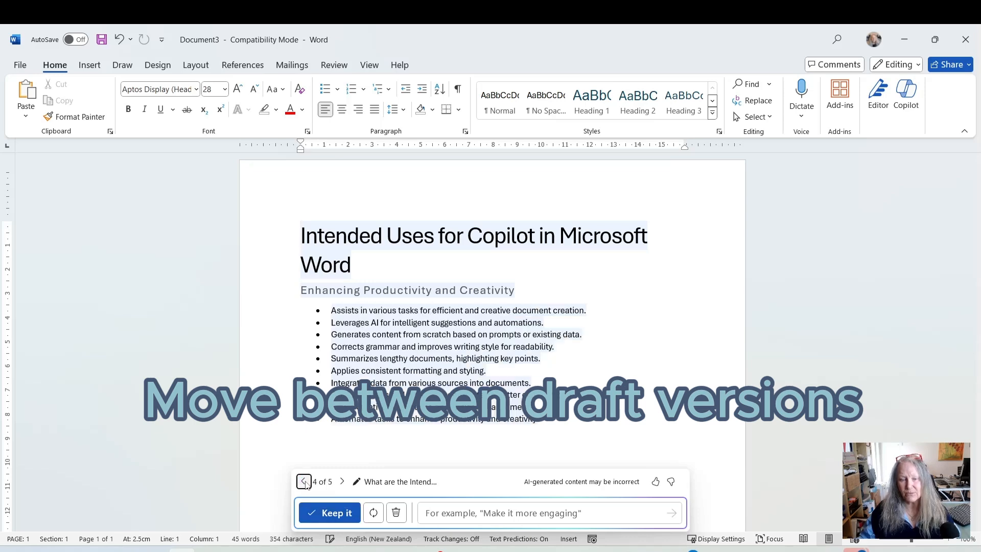
click(304, 481)
click(304, 481)
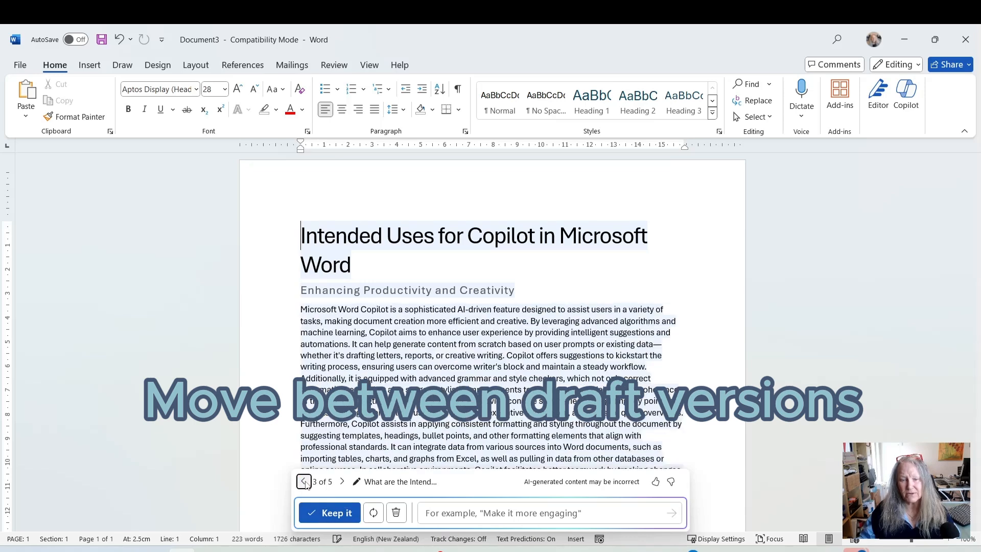
click(304, 481)
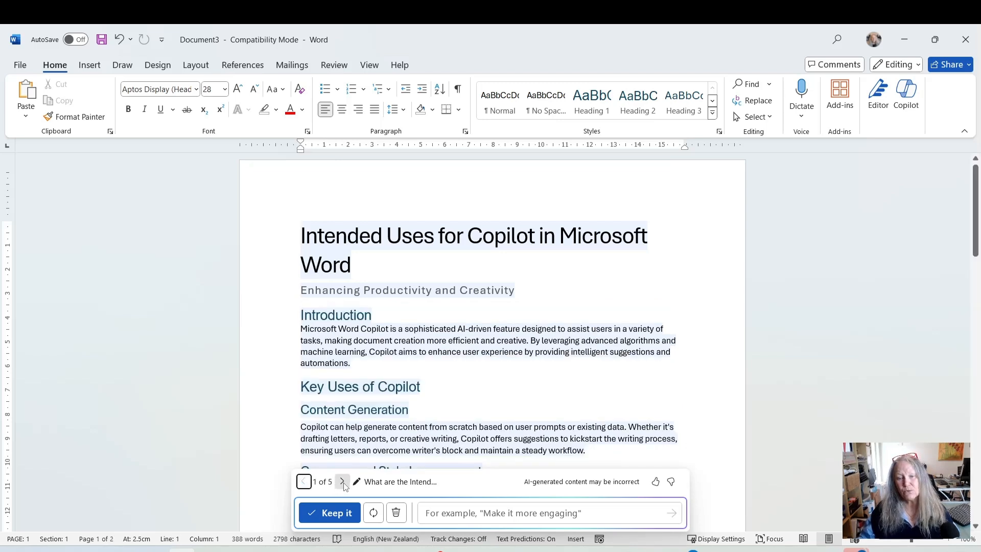
click(342, 481)
click(342, 481)
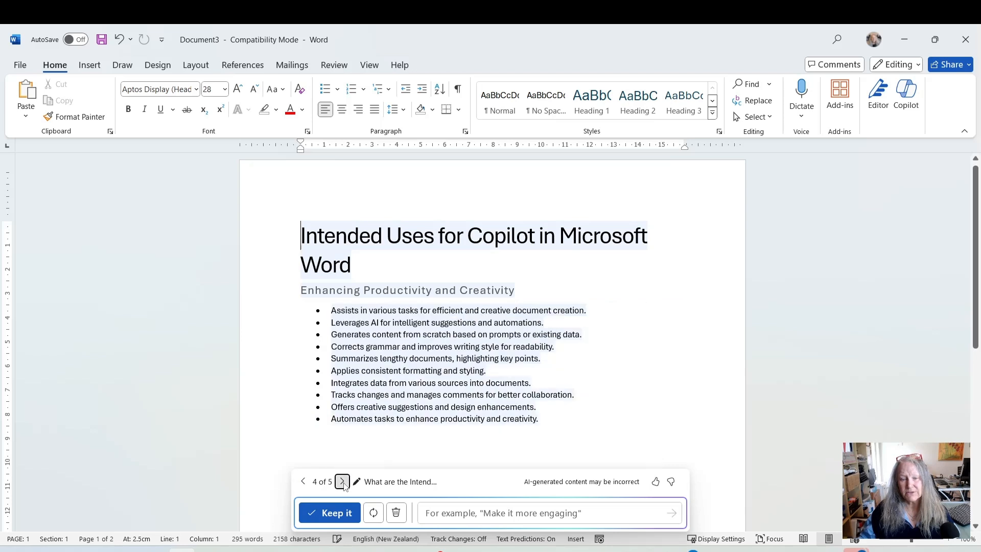
click(342, 481)
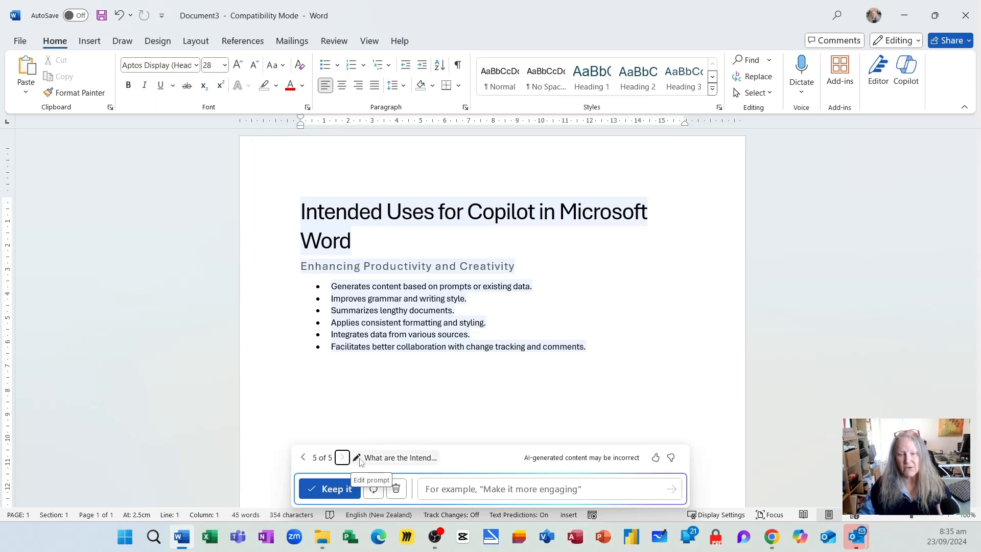
click(357, 458)
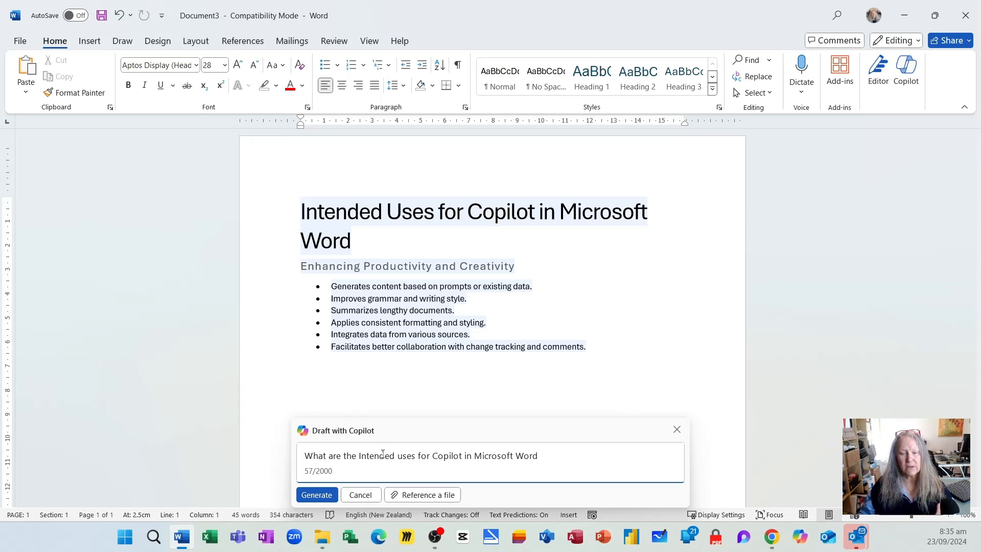
click(364, 496)
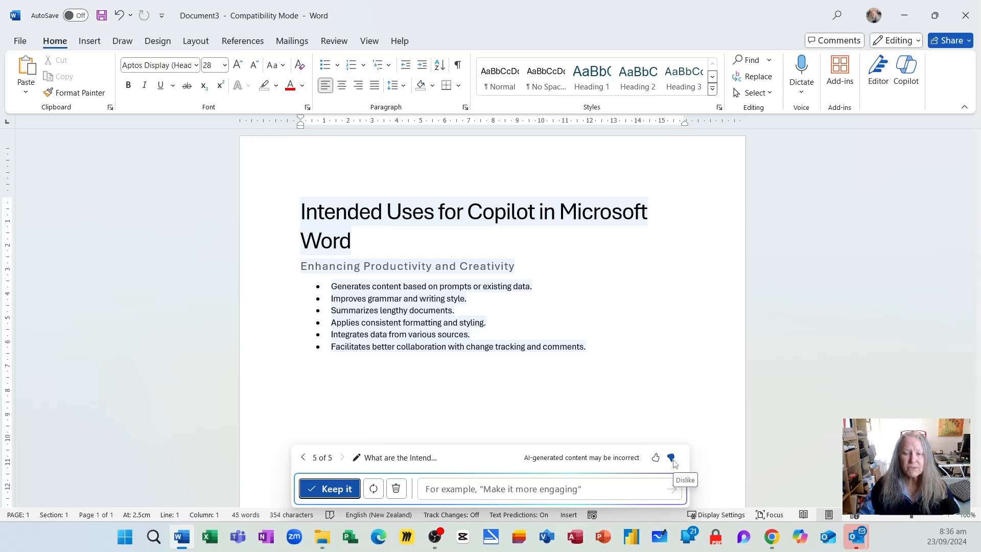
- Have Copilot regenerate the six-point draft twice without a new refinement and keep the latest version in the document
click(373, 489)
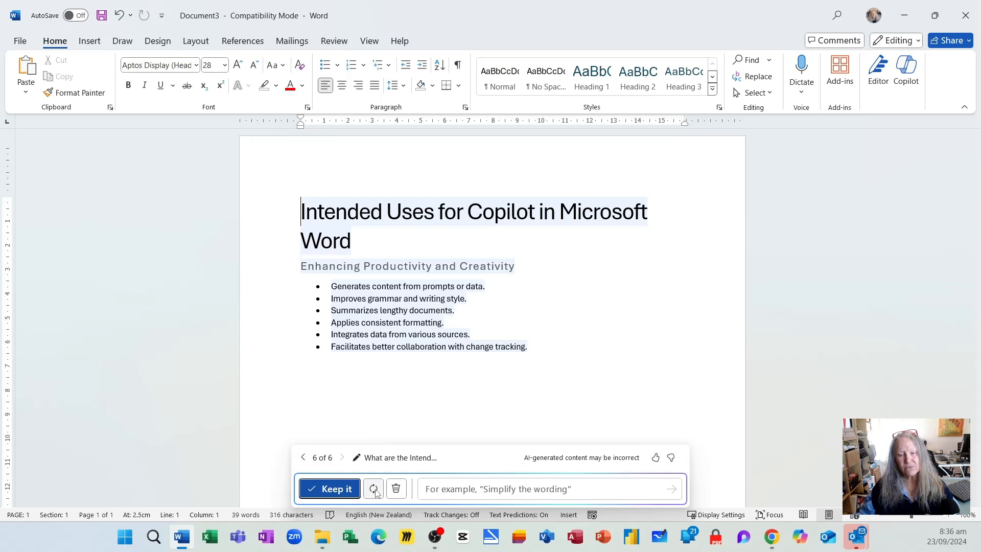
click(375, 489)
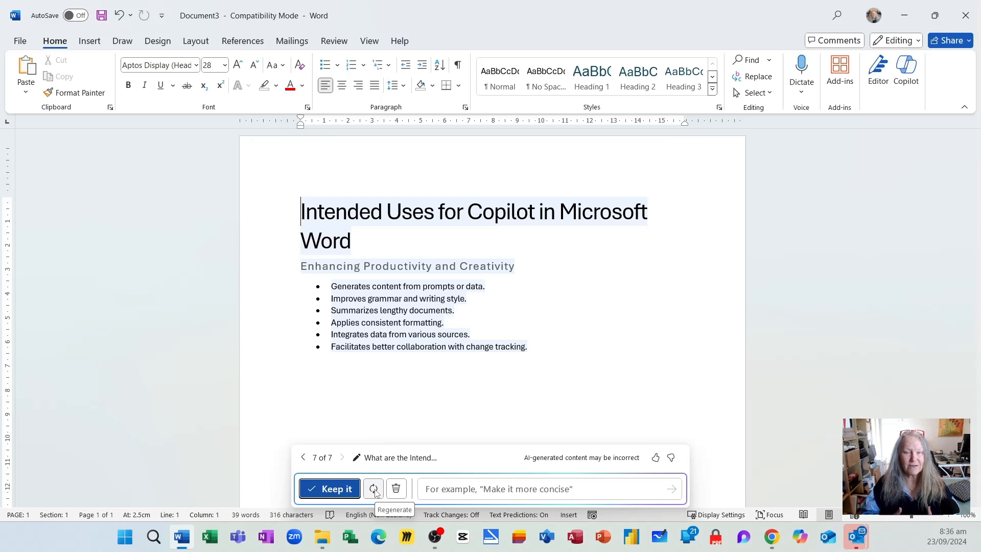
click(336, 488)
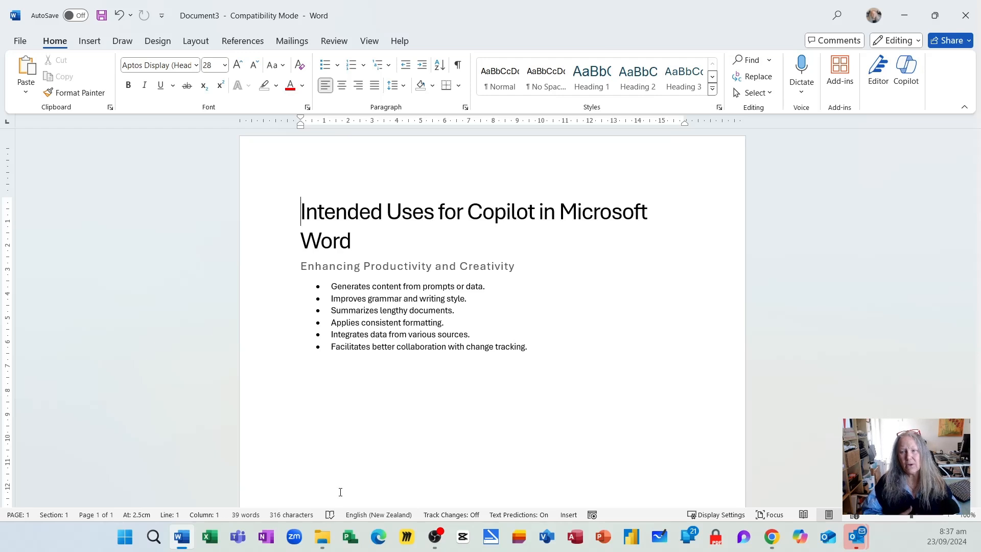
- Below the bulleted list, have Copilot draft an answer to "Can I trust what Copilot in Word creates?" and keep it
click(340, 491)
key(Return)
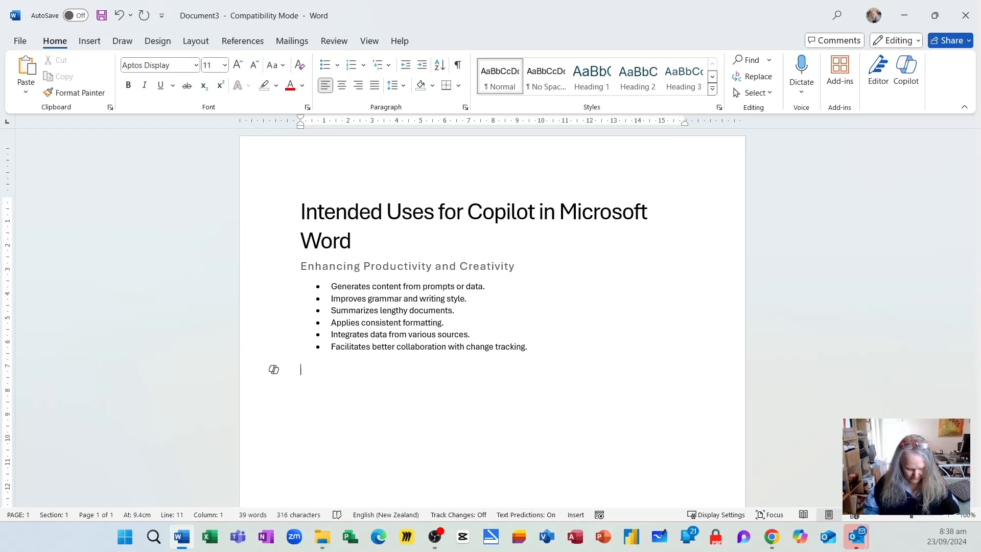
click(274, 369)
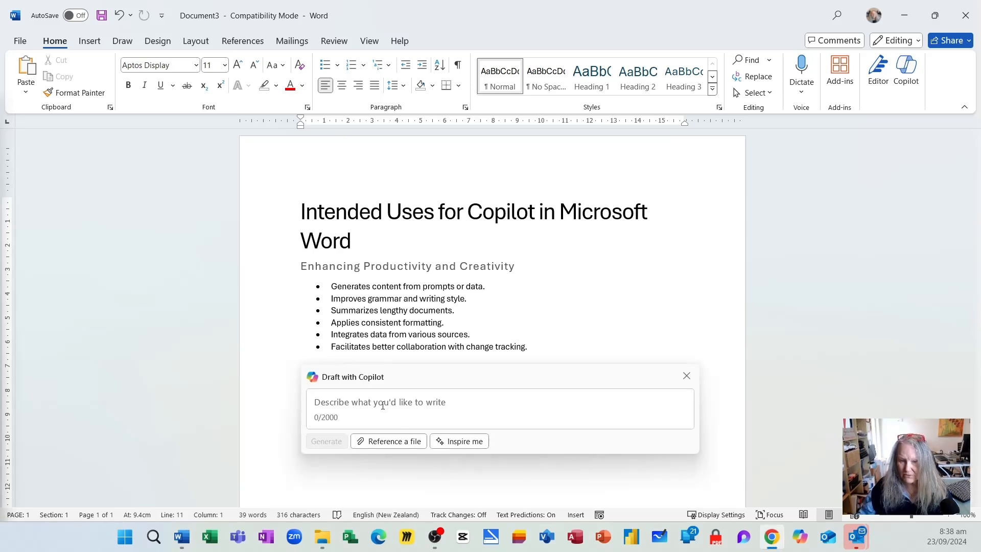
text(Can I trust what Copilot in Word creates?)
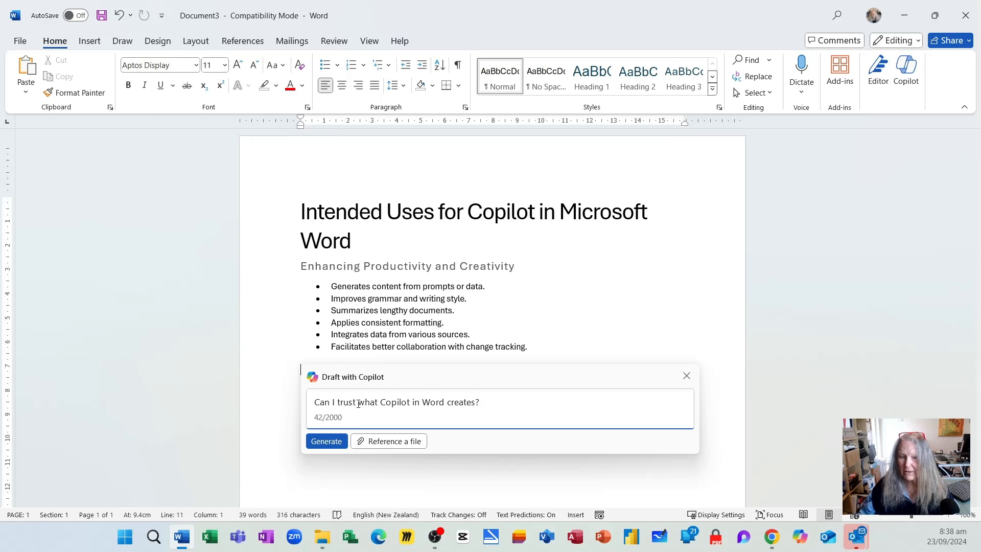
click(342, 443)
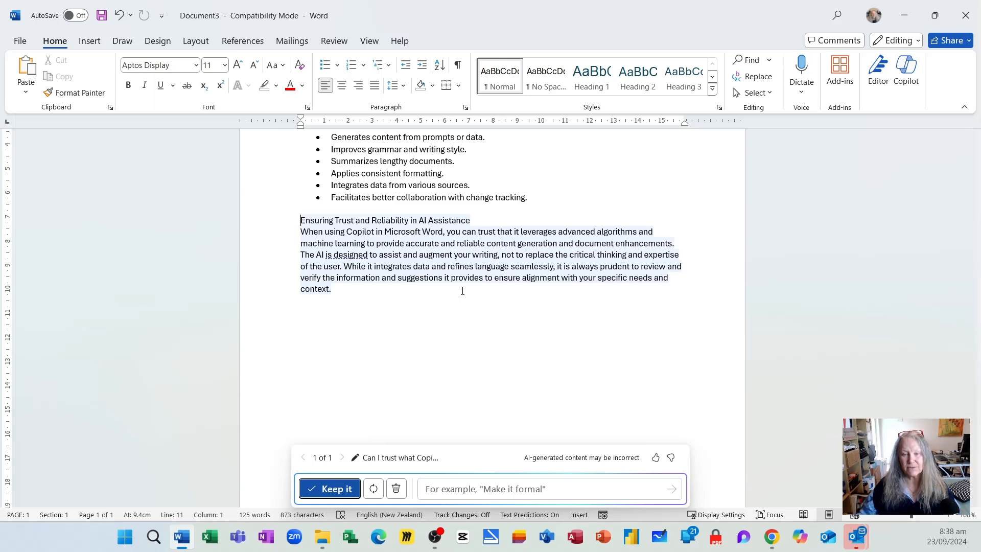
click(331, 492)
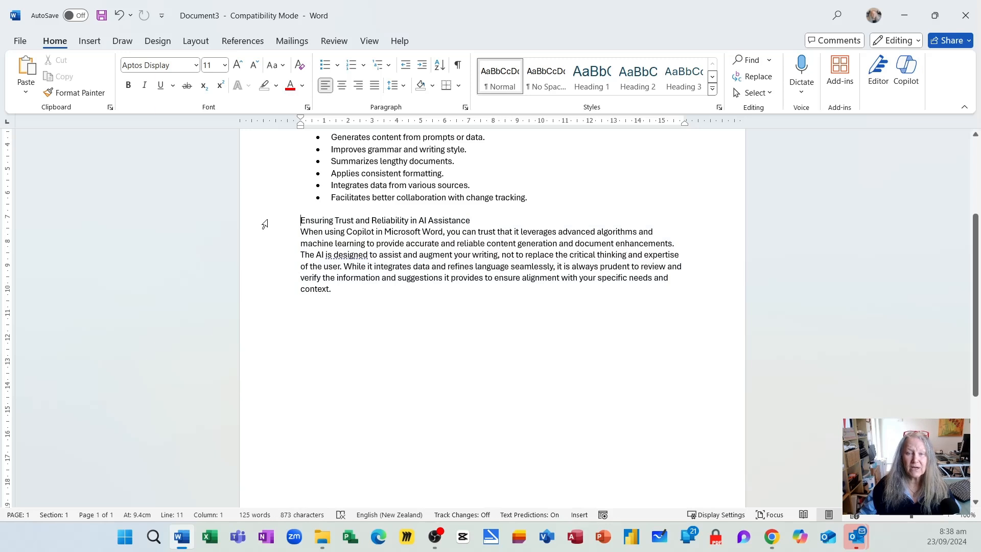
- Check the trust and reliability section for similarity to online sources with Editor, extend the selection to the whole document, and close Editor
drag(265, 221, 274, 290)
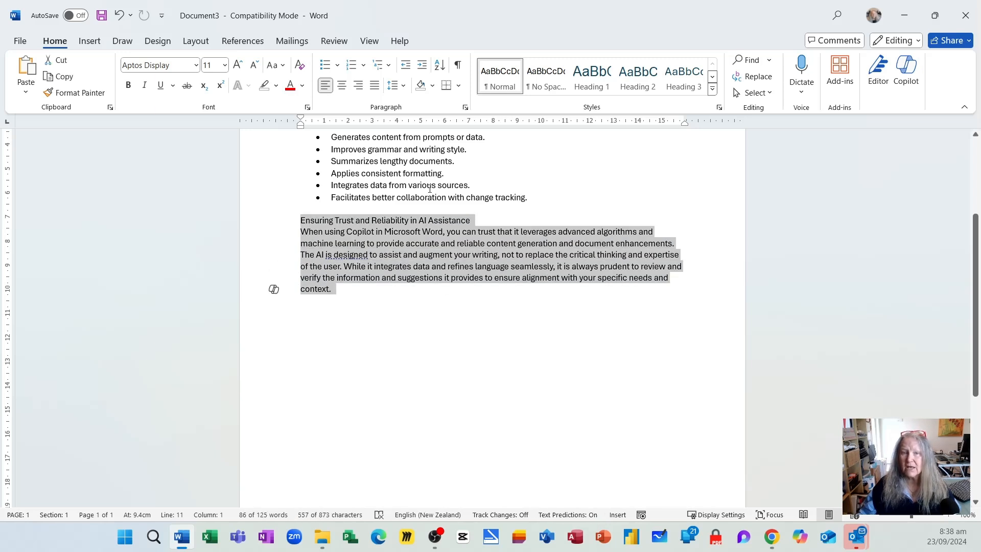
click(875, 71)
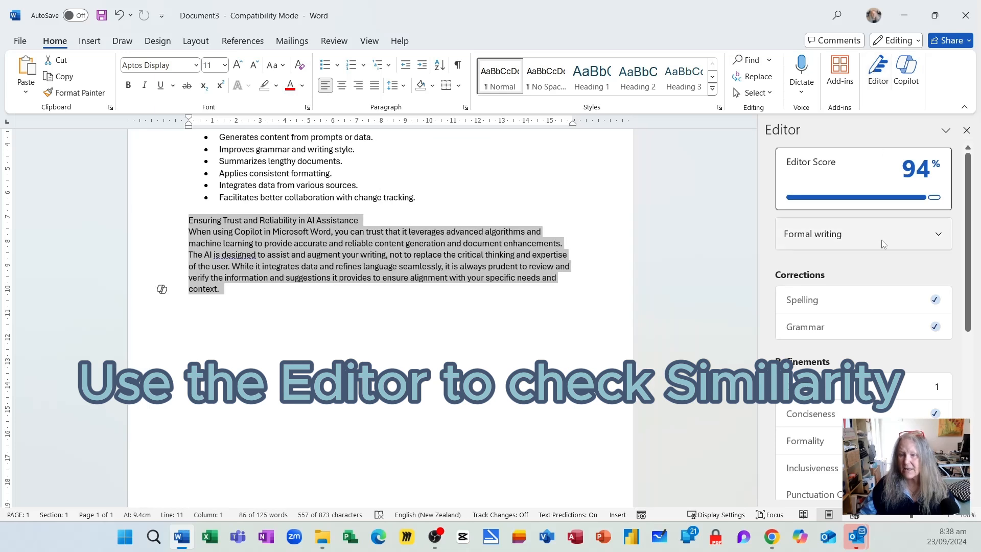
scroll(898, 292, down, 5)
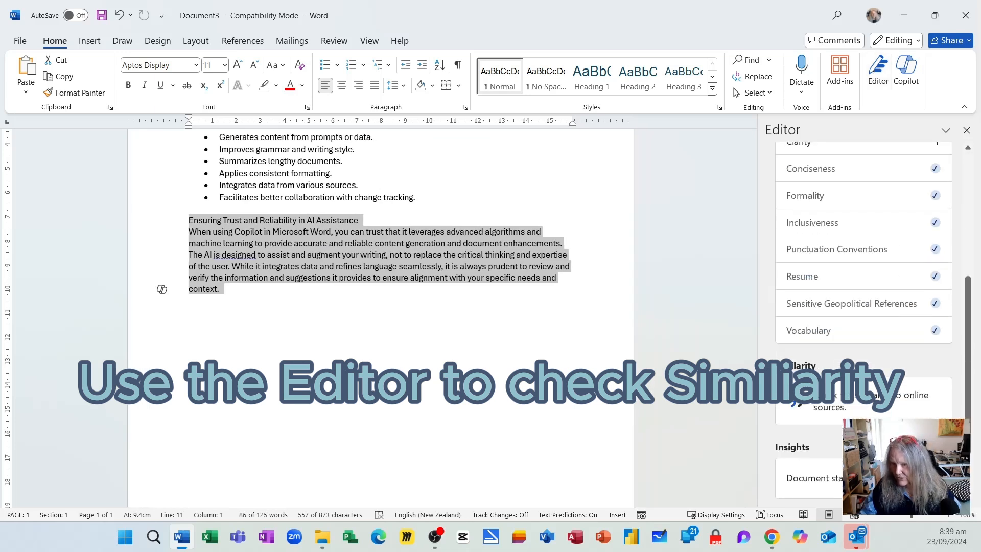
click(828, 404)
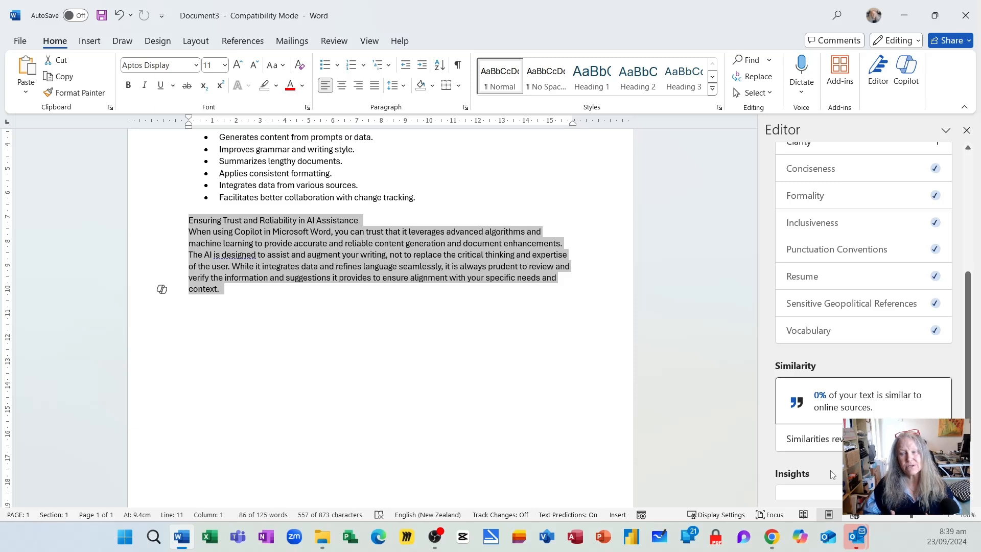
key(ctrl+shift+Home)
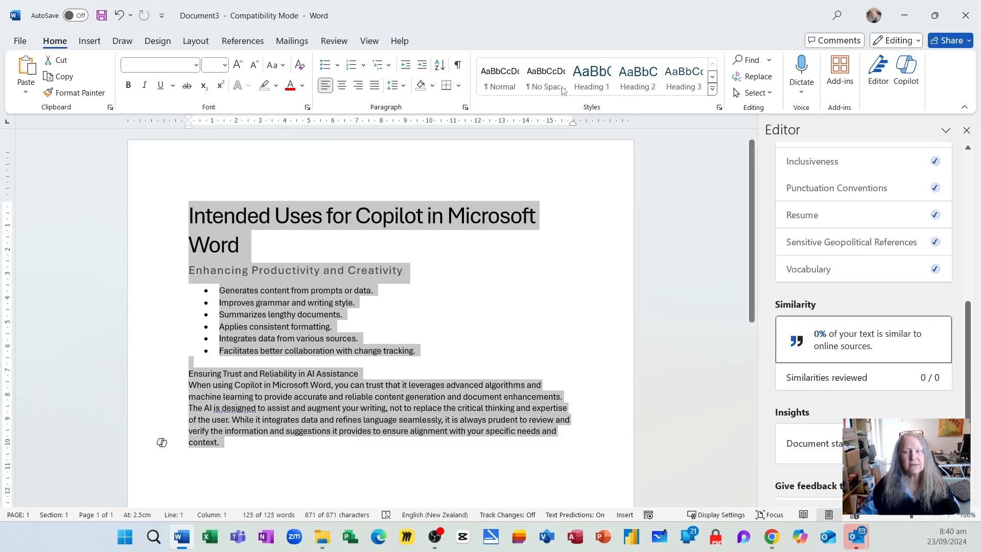
click(965, 131)
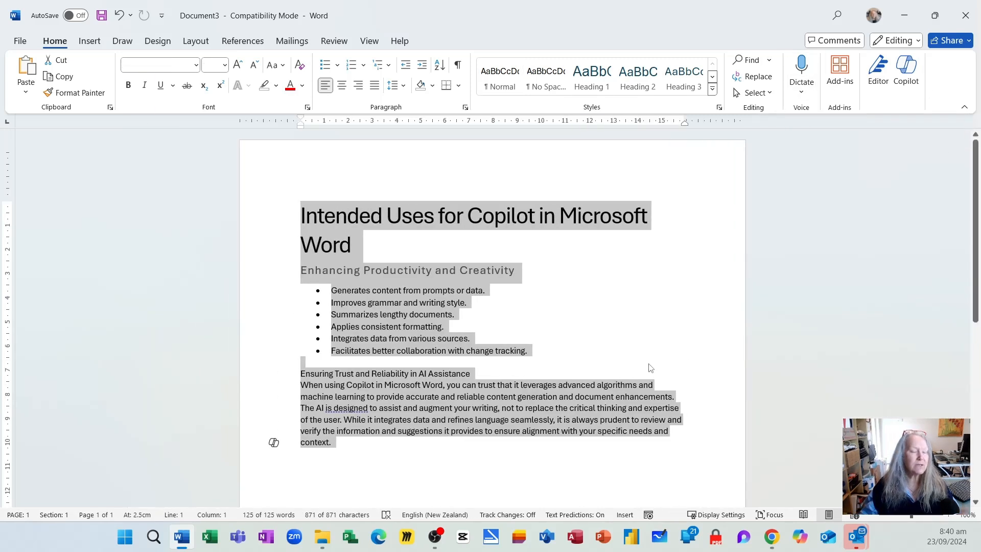
- Open a new Copilot draft prompt below the trust paragraph and view the Windows clipboard history without pasting anything
click(568, 316)
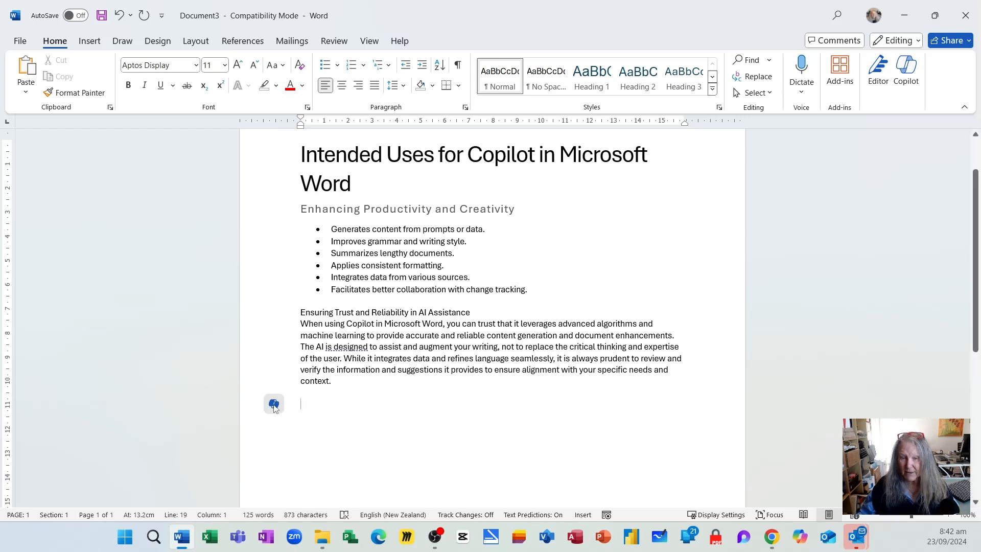
key(alt+i)
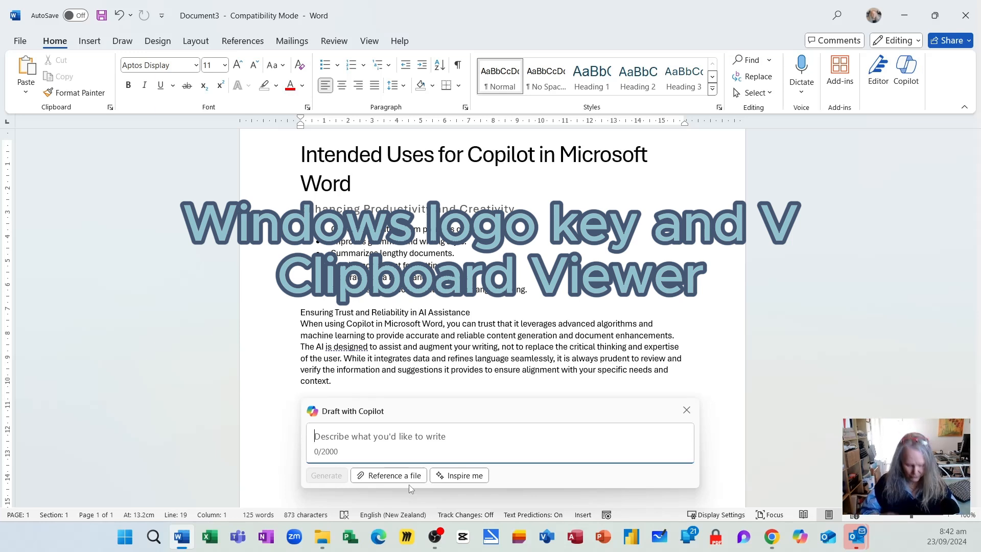
key(super+v)
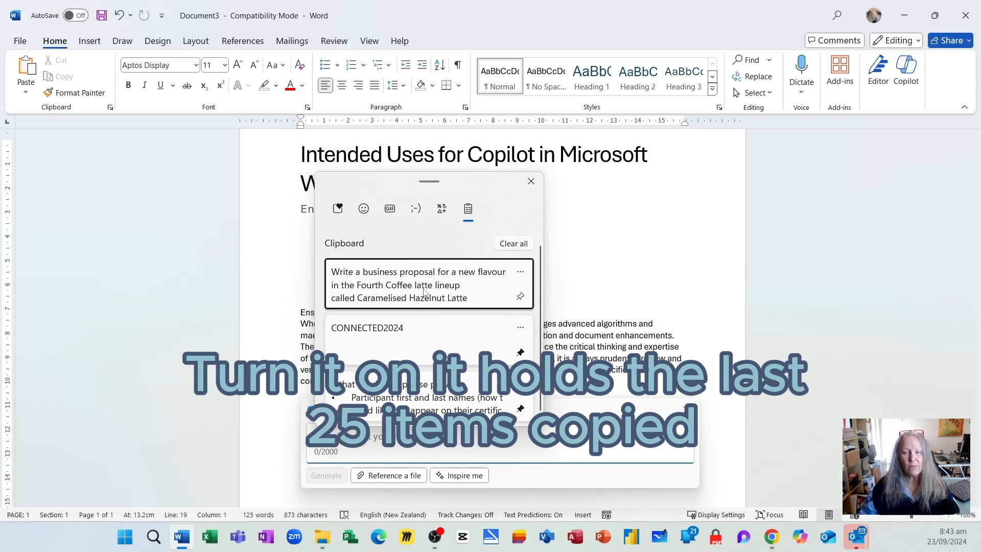
click(531, 182)
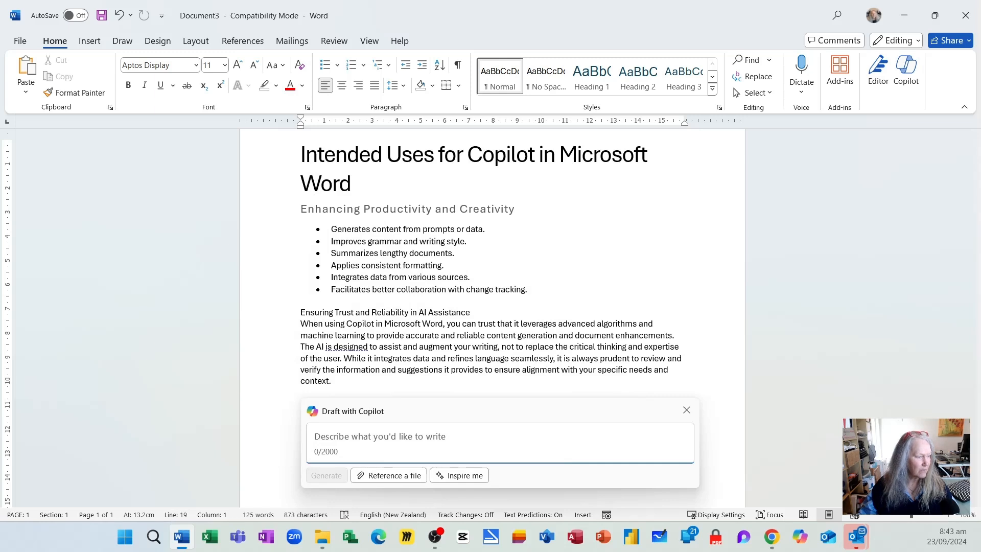
- Copy the prompt "Describe the drink Caramelised Hazelnut Latte" from the other open window and check the clipboard history back in the document
key(alt+Tab)
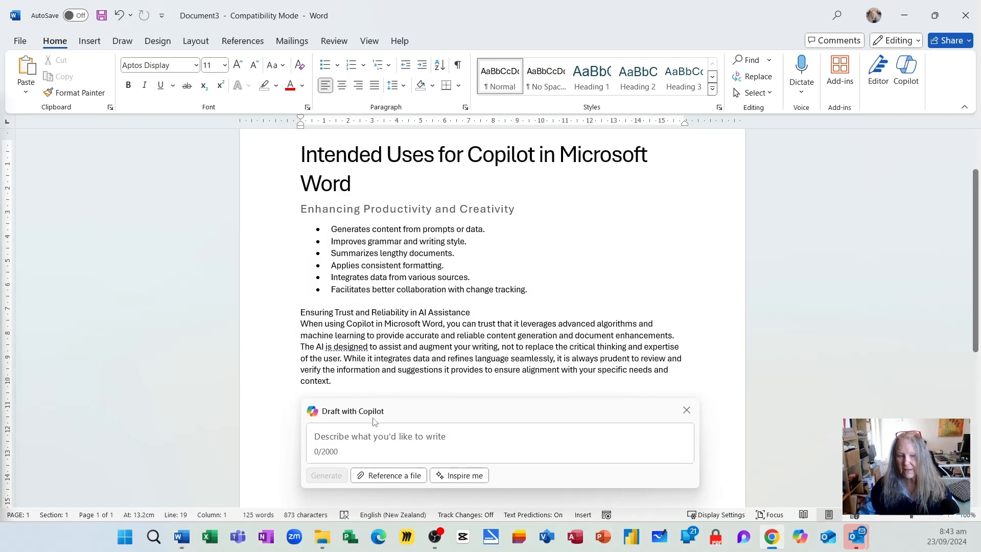
key(alt+Tab)
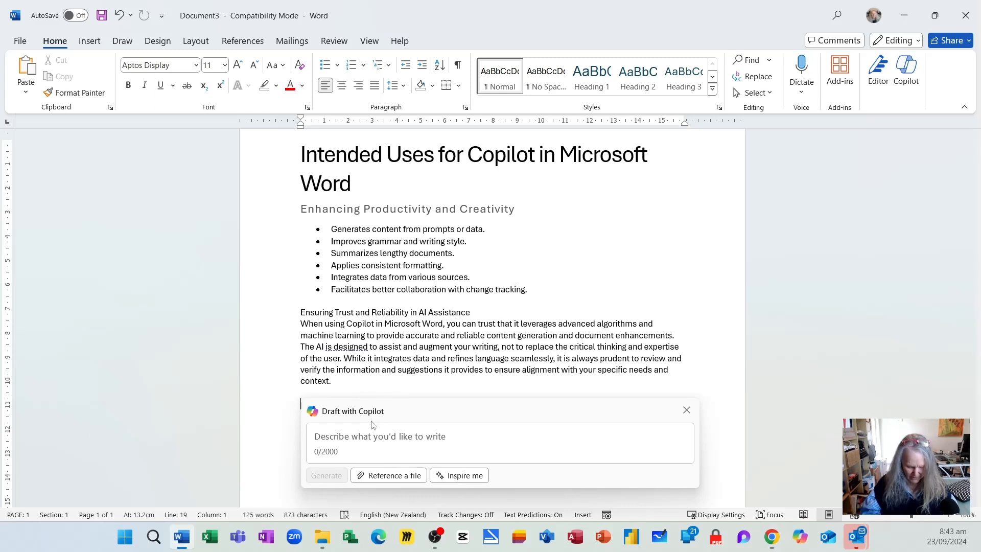
key(super+v)
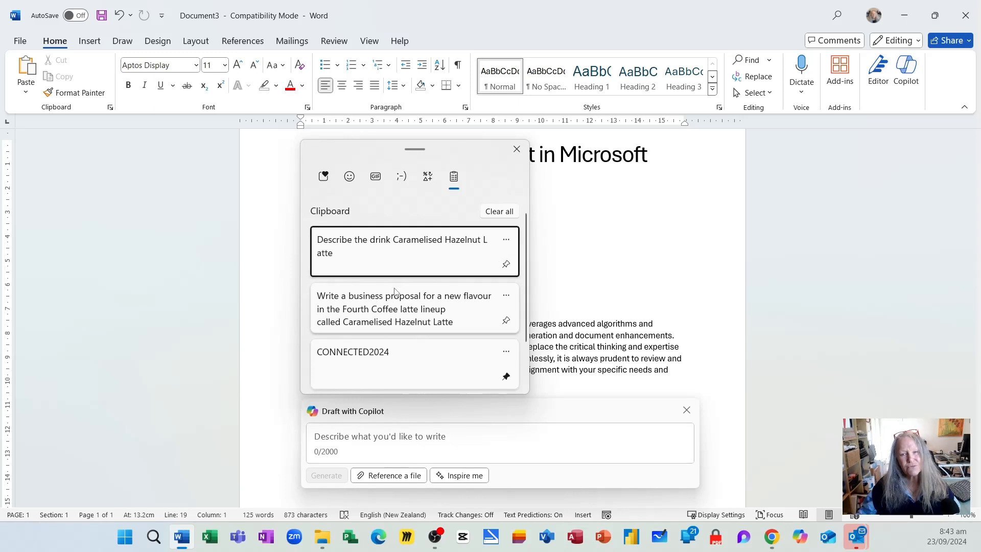
key(Escape)
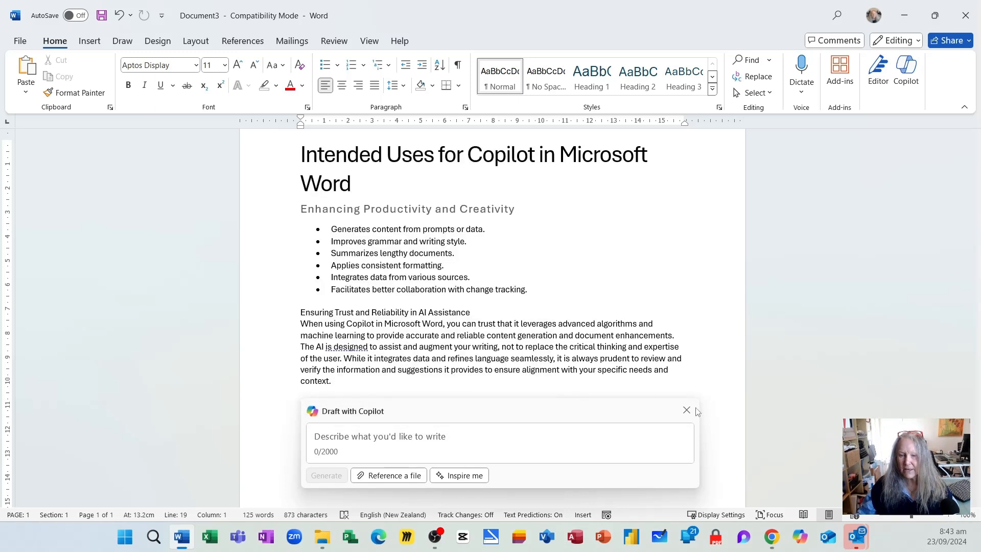
- Have Copilot draft from the clipboard history prompt "Describe the drink Caramelised Hazelnut Latte" below the trust paragraph, and keep the draft
click(366, 438)
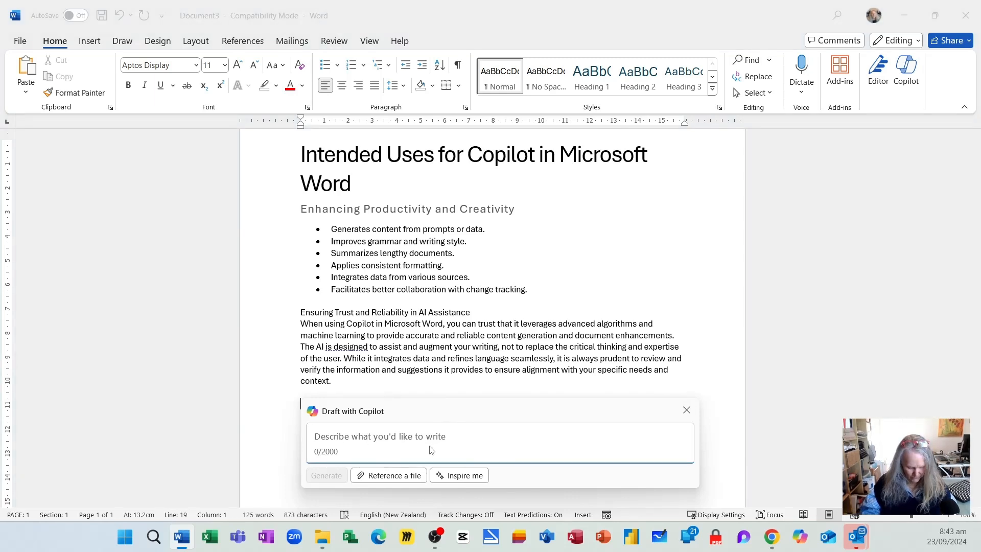
key(super+v)
click(384, 287)
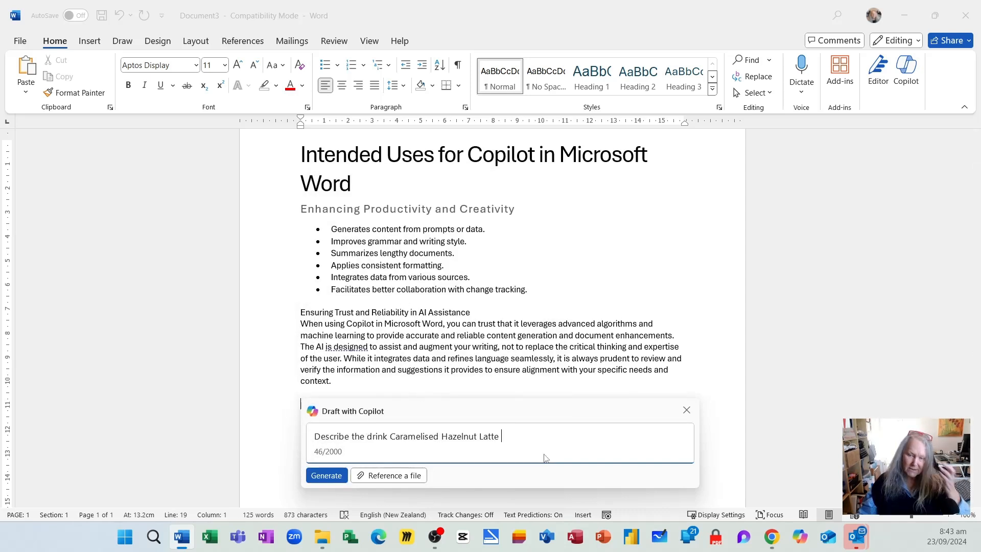
click(327, 475)
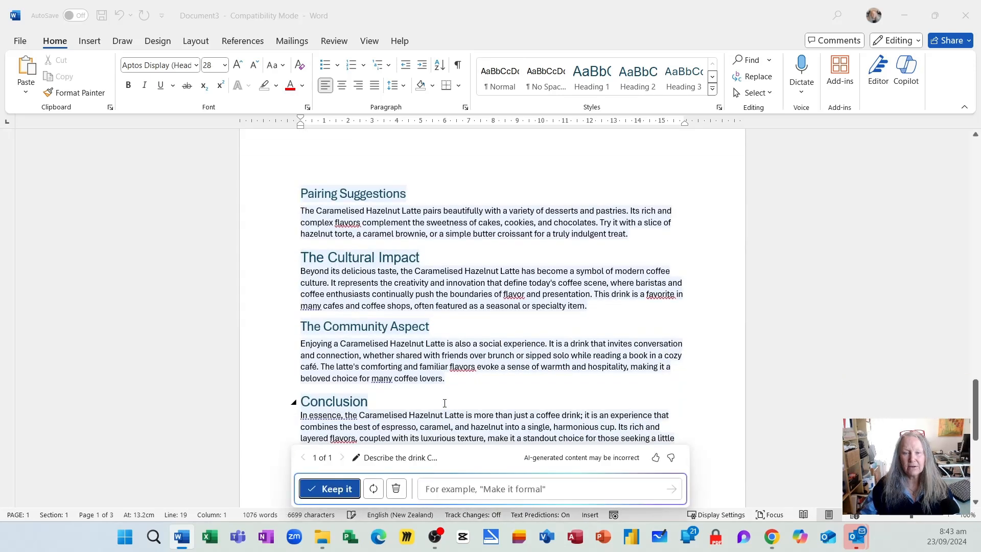
click(341, 491)
- Delete the Copilot intended uses and trust sections above the Caramelised Hazelnut Latte title
scroll(445, 442, up, 20)
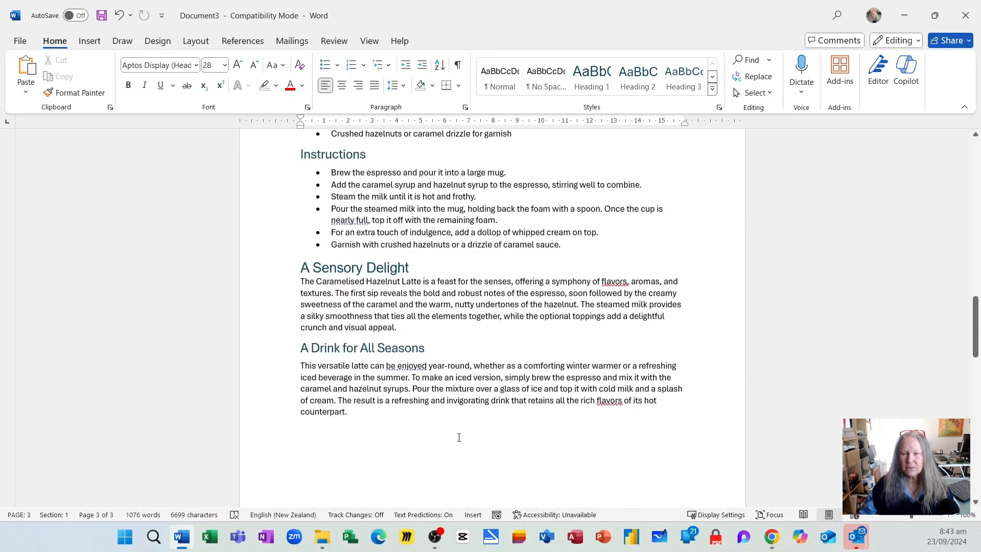
scroll(445, 442, up, 8)
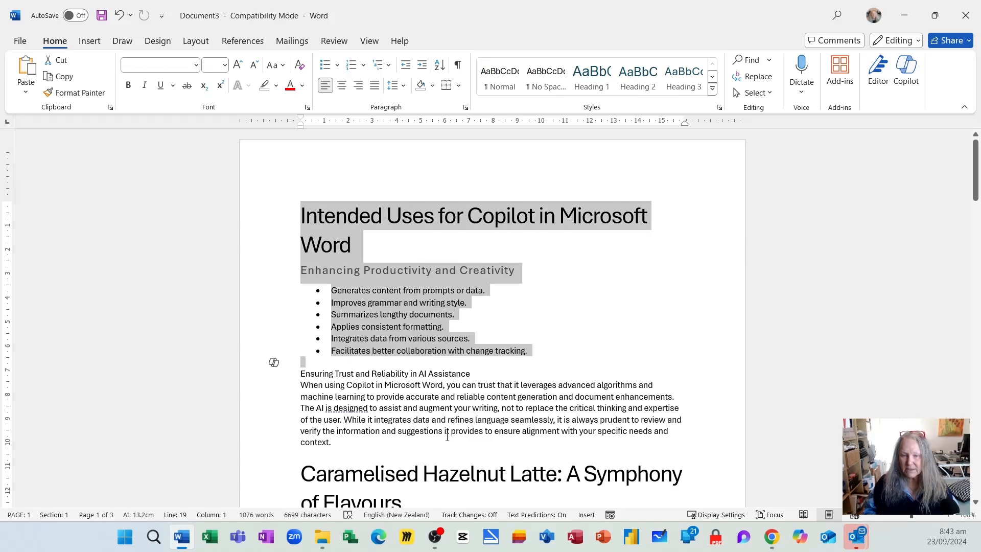
key(ctrl+z)
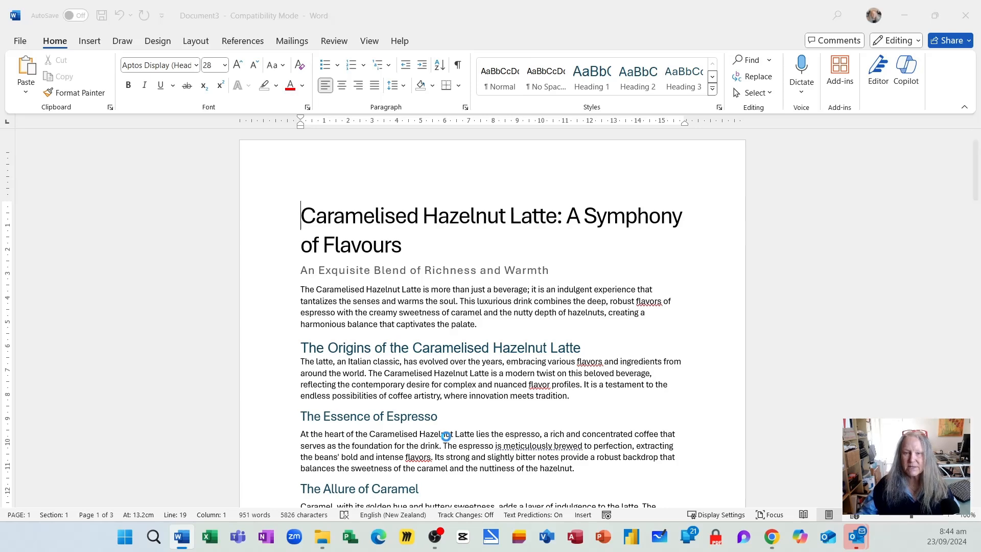
- Save the latte document to the Desktop as "Caramelised Hazelnut Latt1.docx" and close it
key(F12)
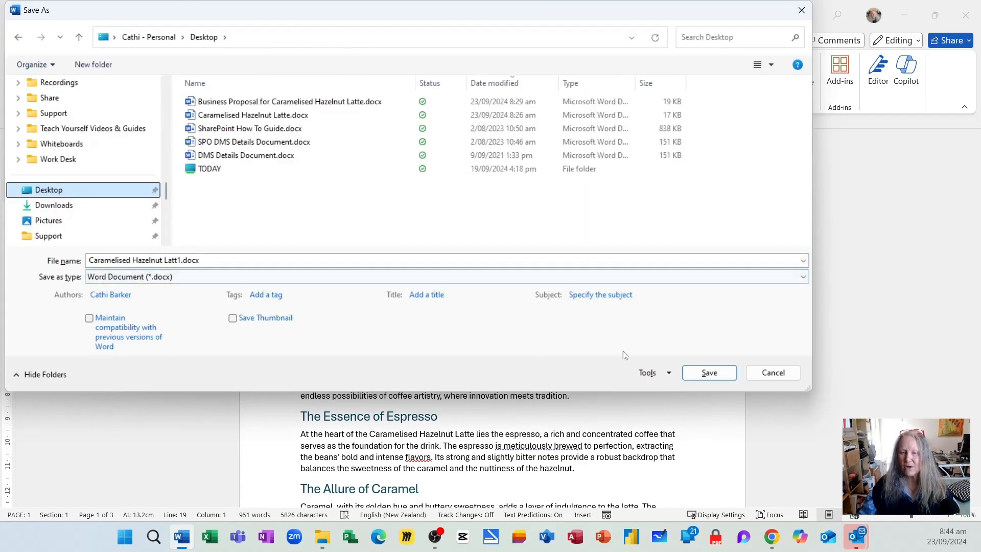
click(710, 373)
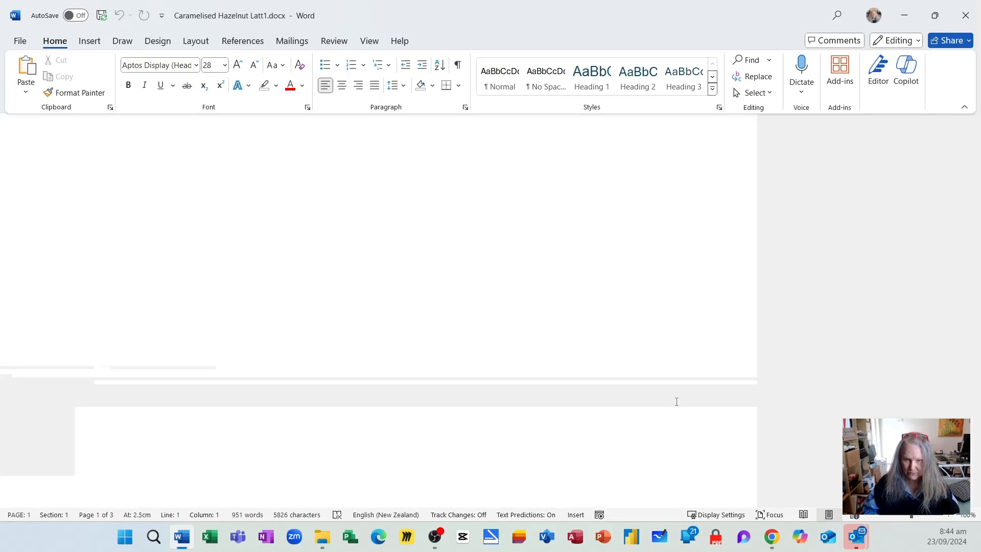
key(ctrl+w)
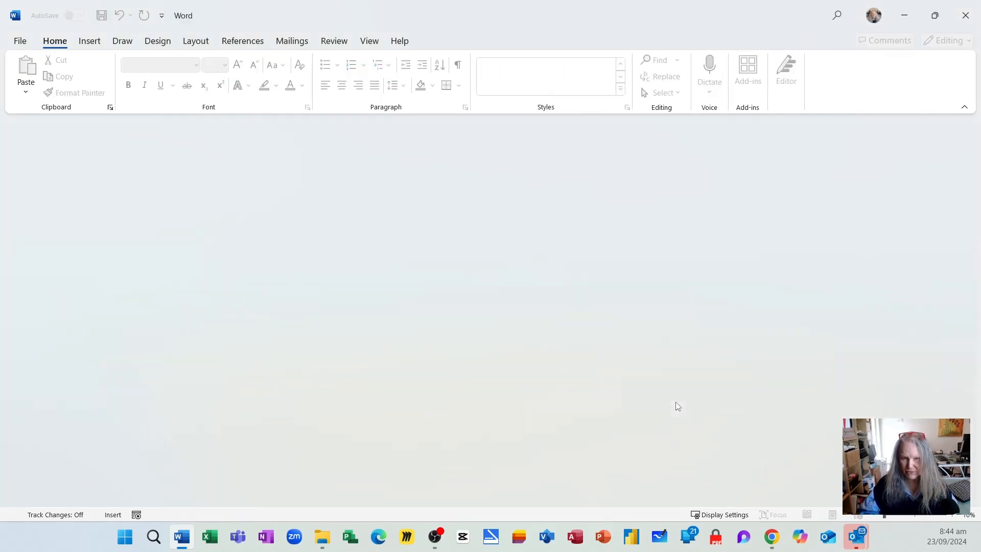
- In a new blank document, start a Copilot draft prompt with "Describe the drink Caramelised Hazelnut Latte" from the clipboard history
key(ctrl+n)
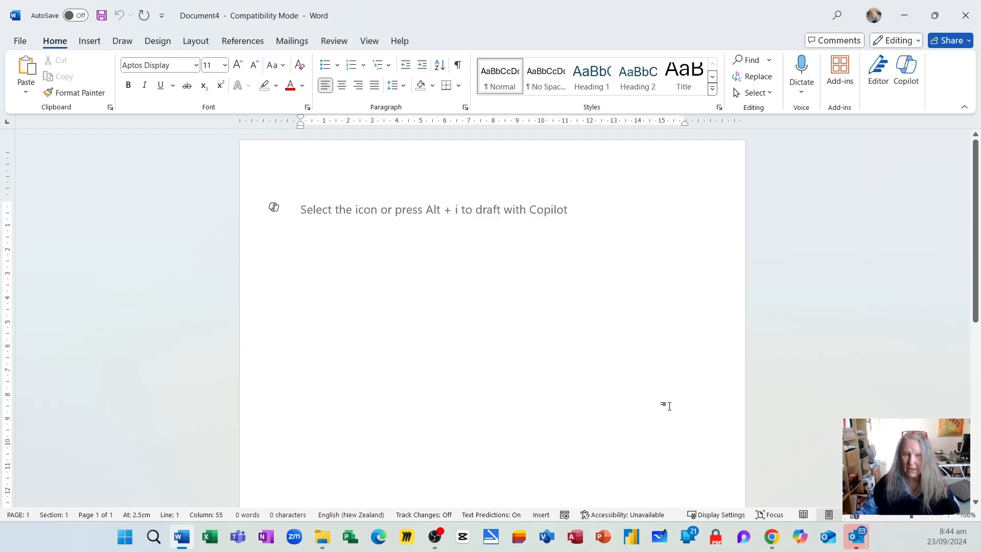
click(274, 209)
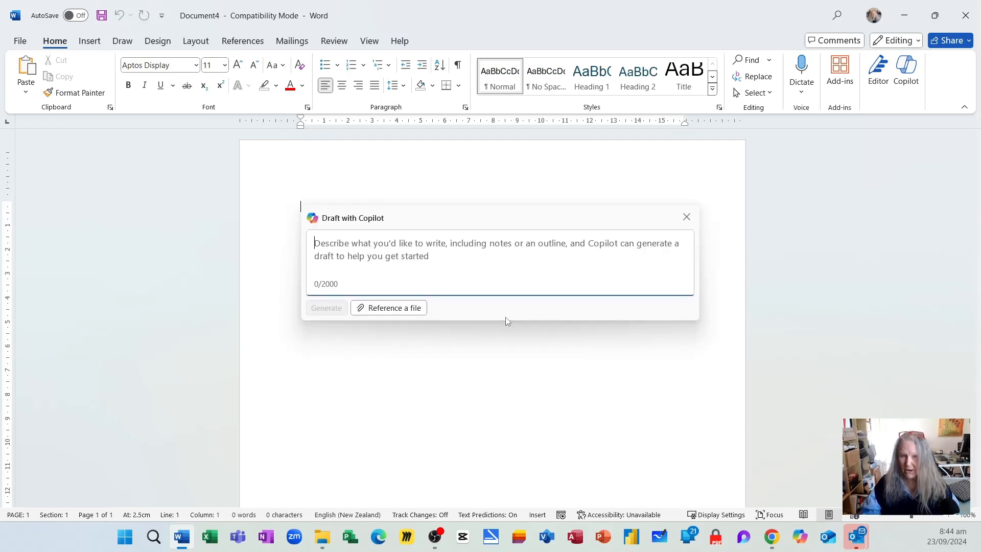
key(super+v)
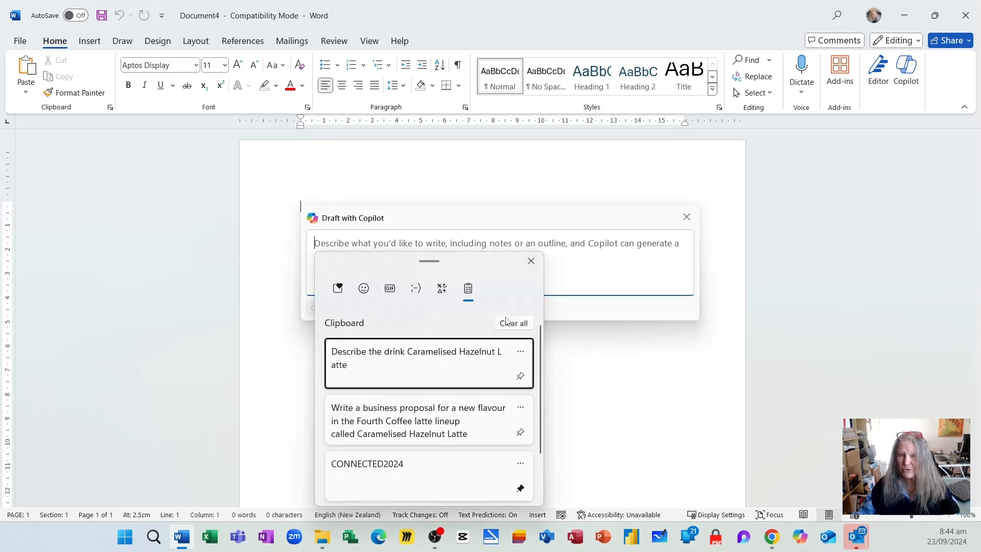
click(406, 367)
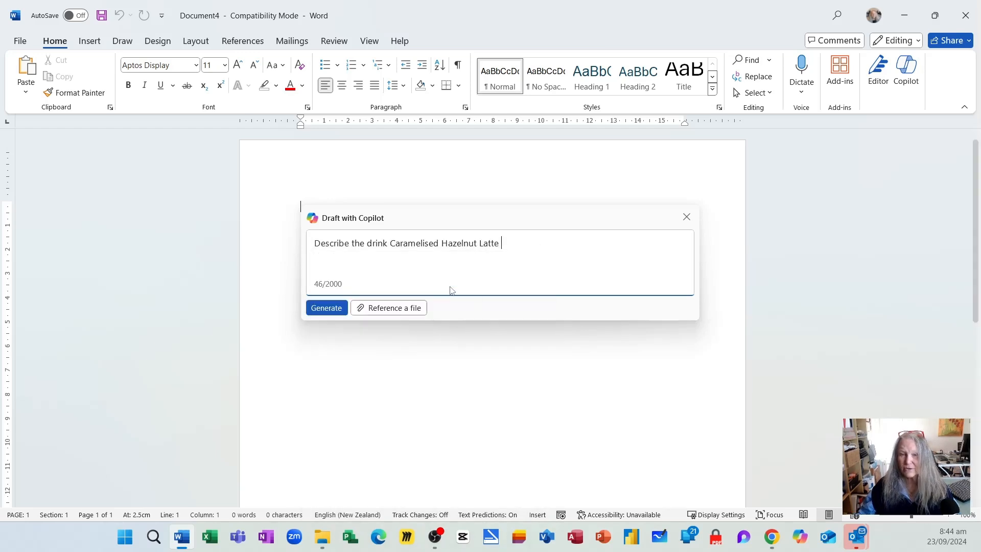
- Change the drink in the prompt to "Matcha tea", generate the draft and keep it
key(ctrl+shift+Left)
key(ctrl+shift+Left)
key(ctrl+shift+Left)
key(ctrl+shift+Left)
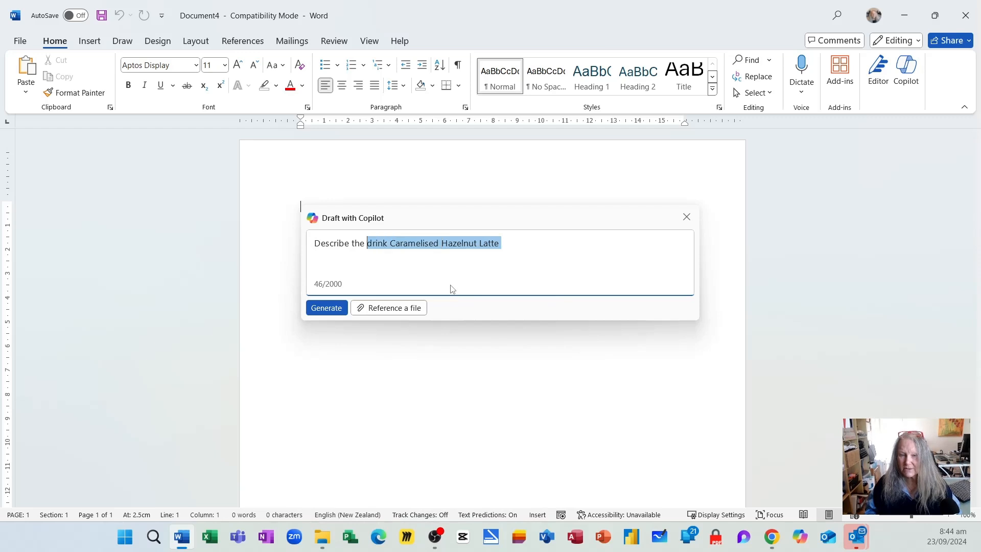
key(ctrl+shift+Right)
text(Matt)
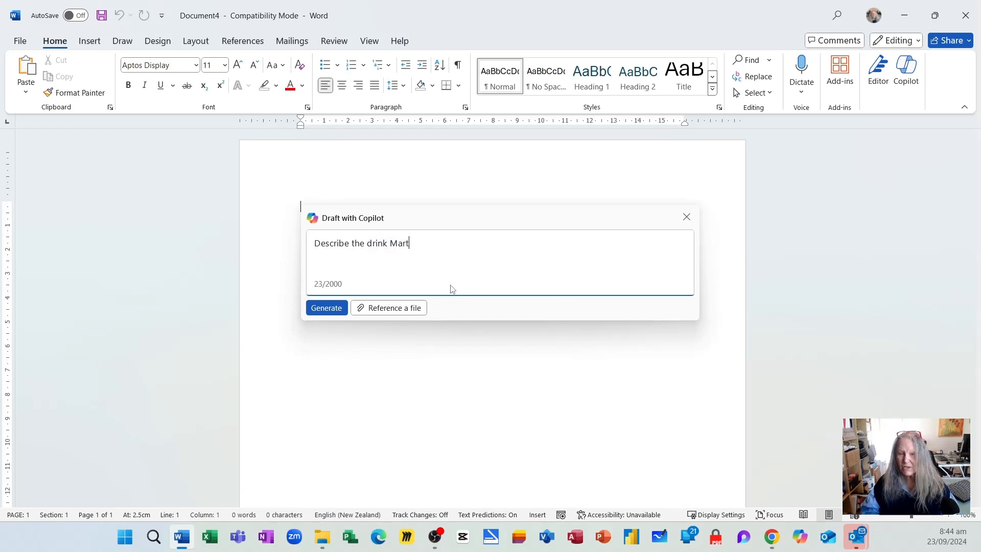
key(BackSpace)
key(BackSpace)
text(tcha )
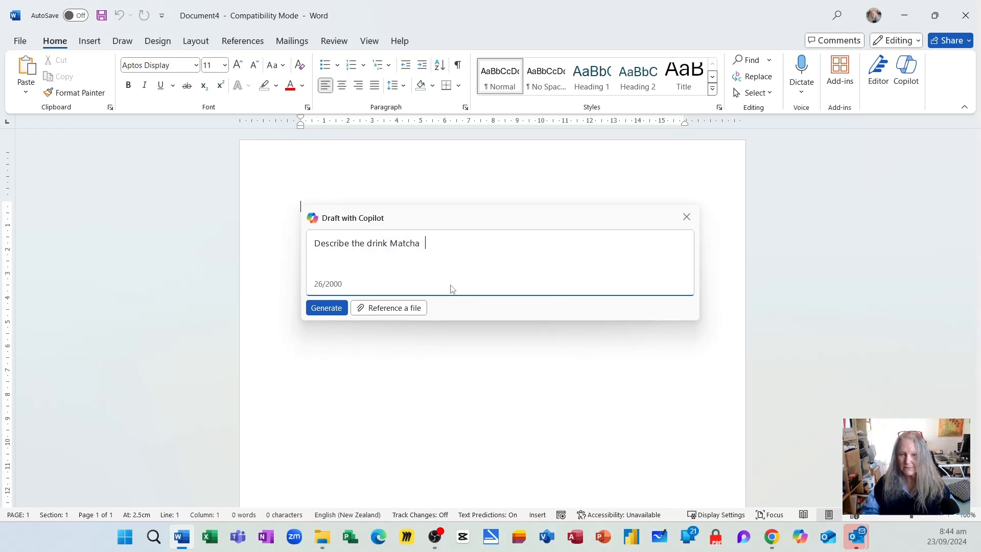
text(tea)
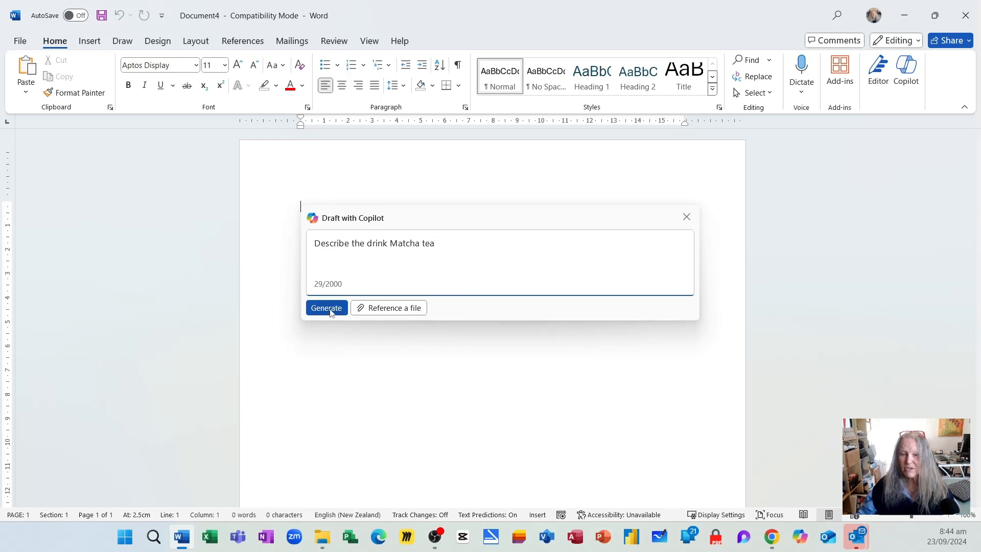
click(327, 307)
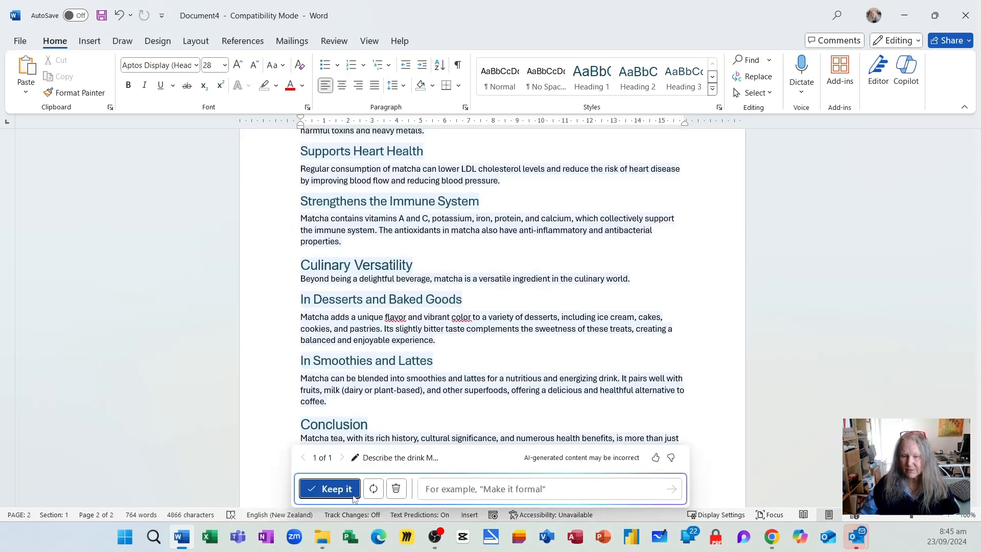
click(330, 489)
- Save the matcha document to the Desktop as "Matcha Tea.docx" and start a new blank document
key(ctrl+Home)
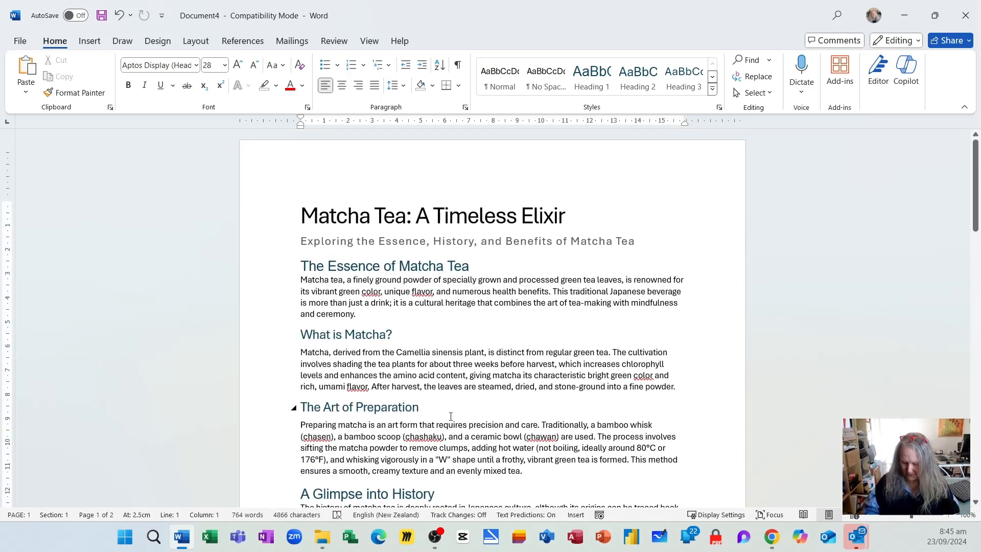
key(F12)
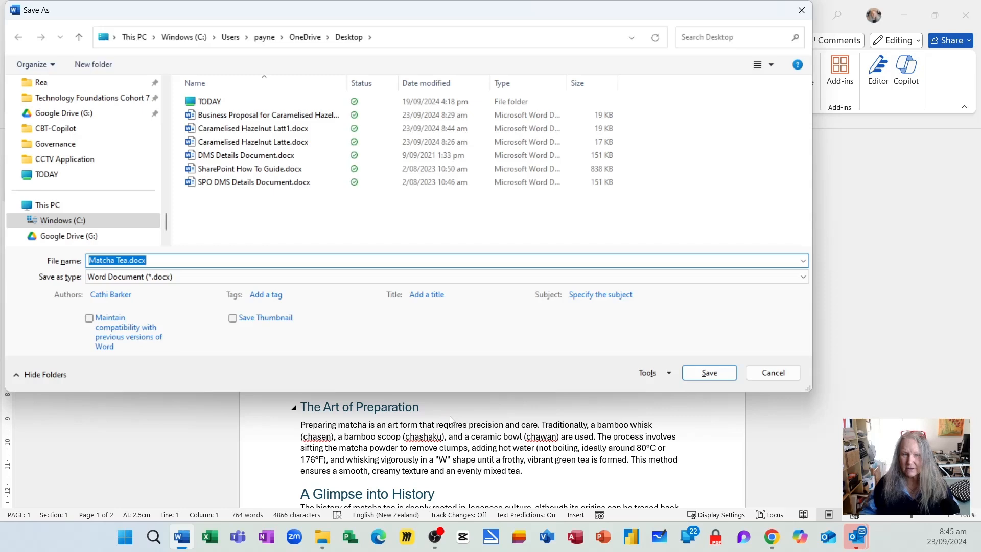
click(709, 374)
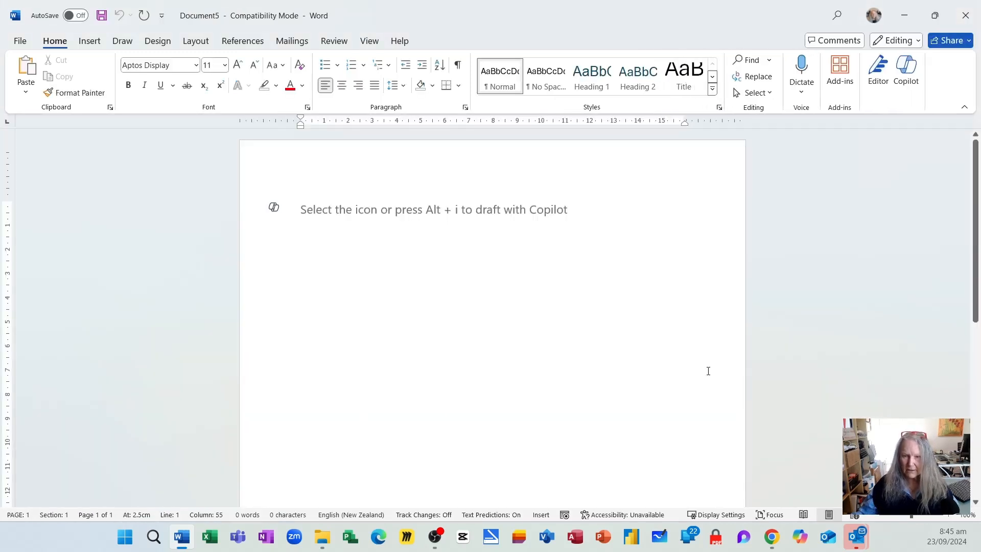
- Have Copilot generate a draft in the blank document from the prompt "Describe the drink Triple Chocolate Mocha"
click(274, 207)
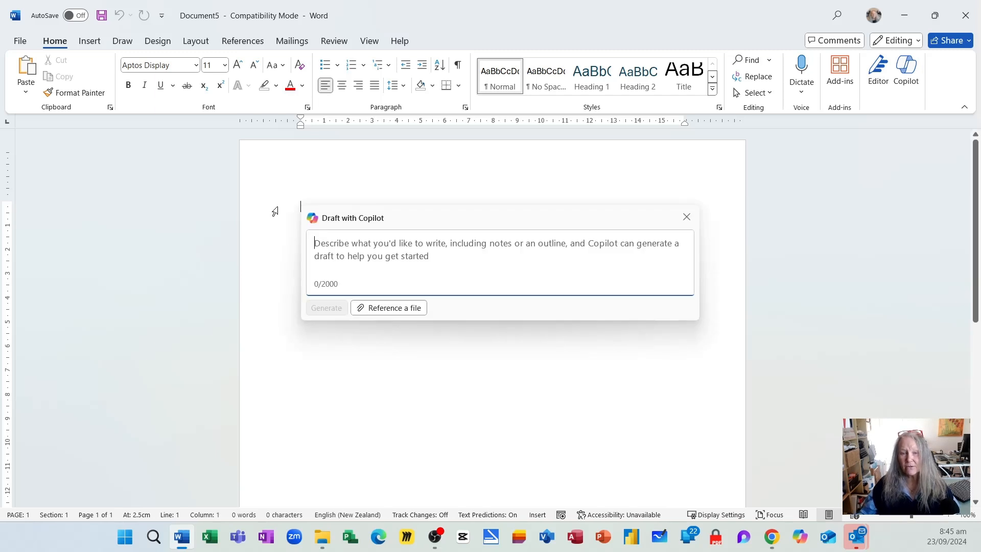
text(Describe the drink Triple )
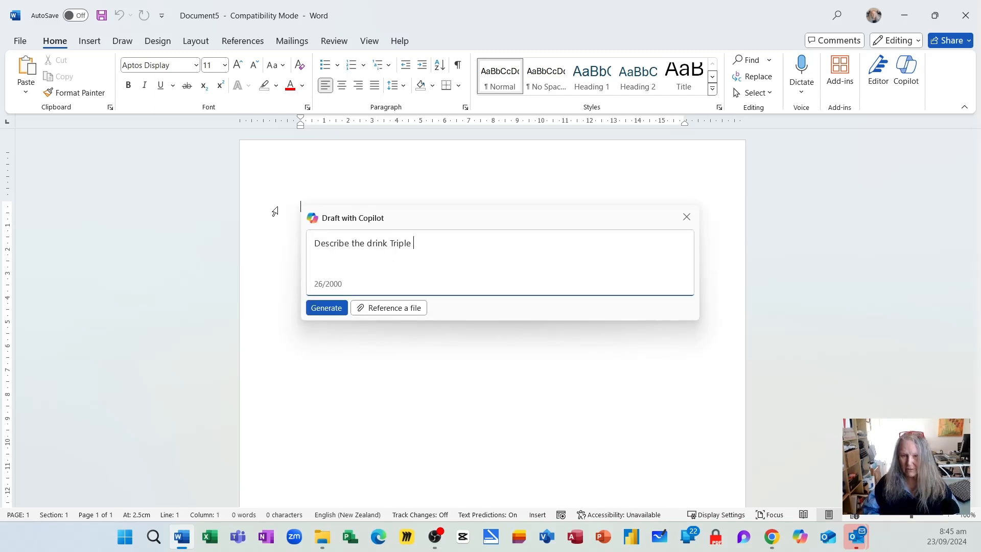
text(C hocolat)
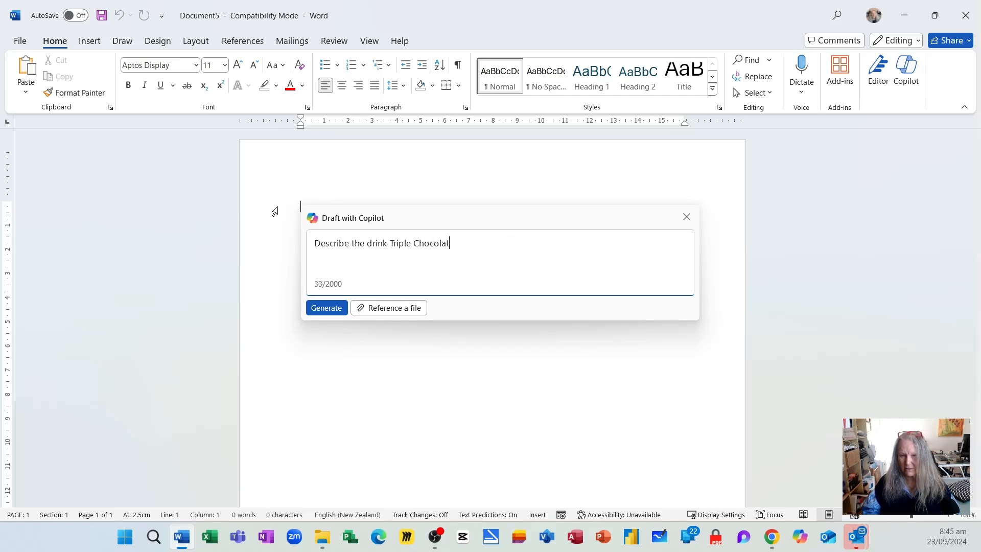
text(e Mocha)
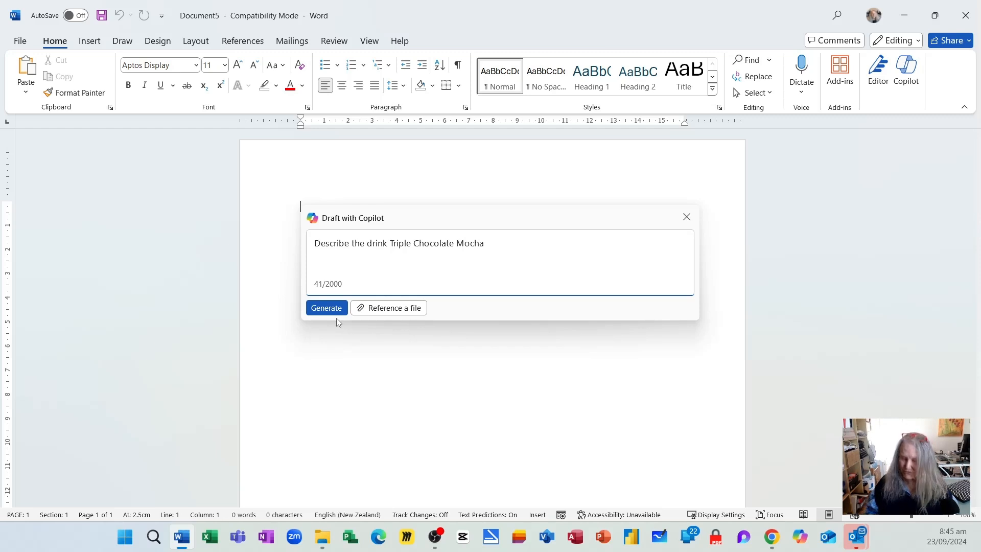
click(326, 308)
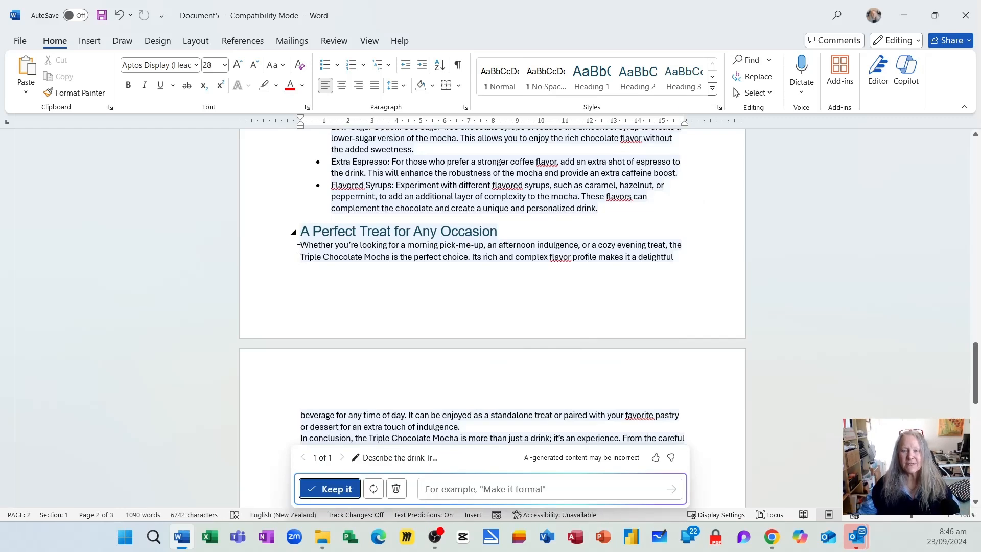
- Review the Triple Chocolate Mocha draft, including its components, ingredients, instructions and variations sections
scroll(526, 315, up, 15)
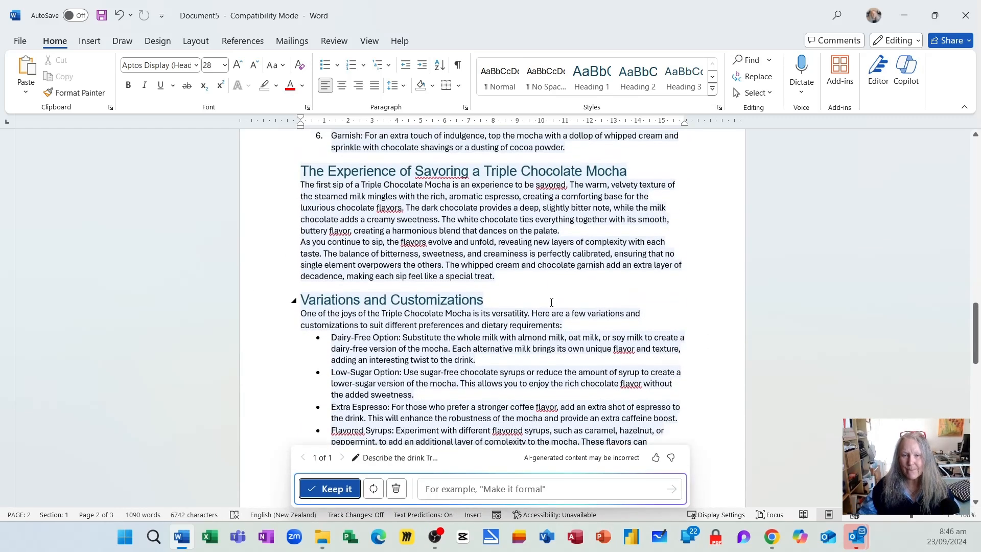
scroll(562, 299, up, 6)
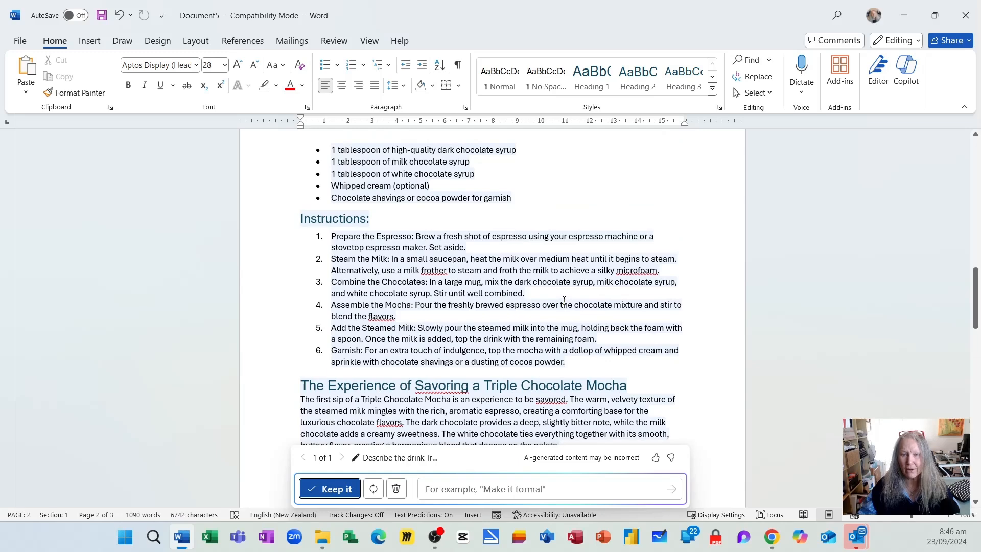
scroll(568, 296, up, 7)
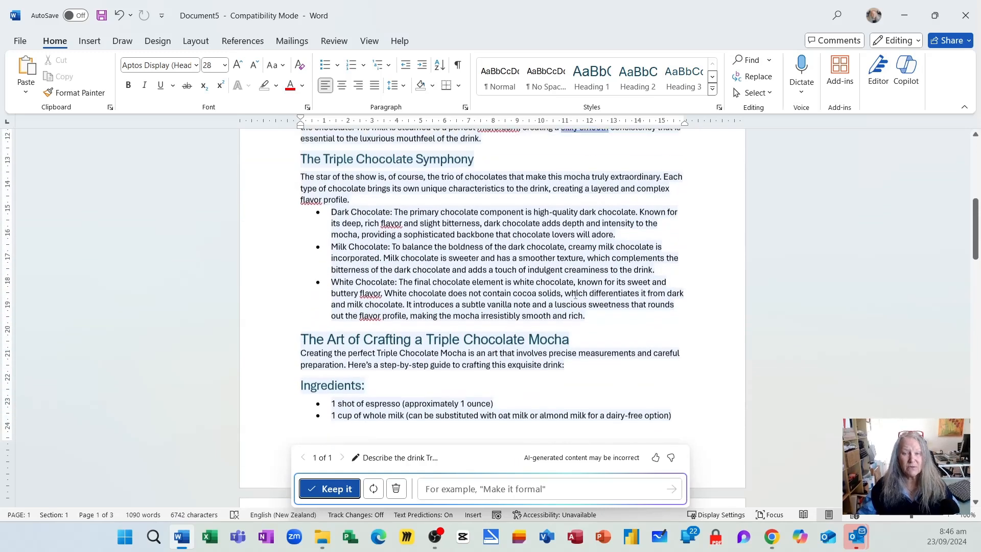
scroll(575, 296, up, 7)
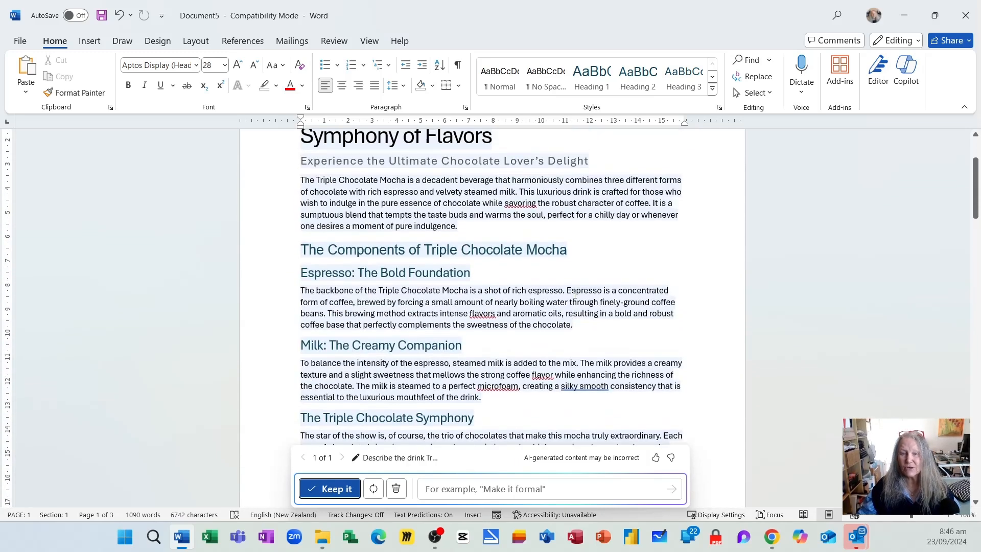
scroll(634, 310, down, 1)
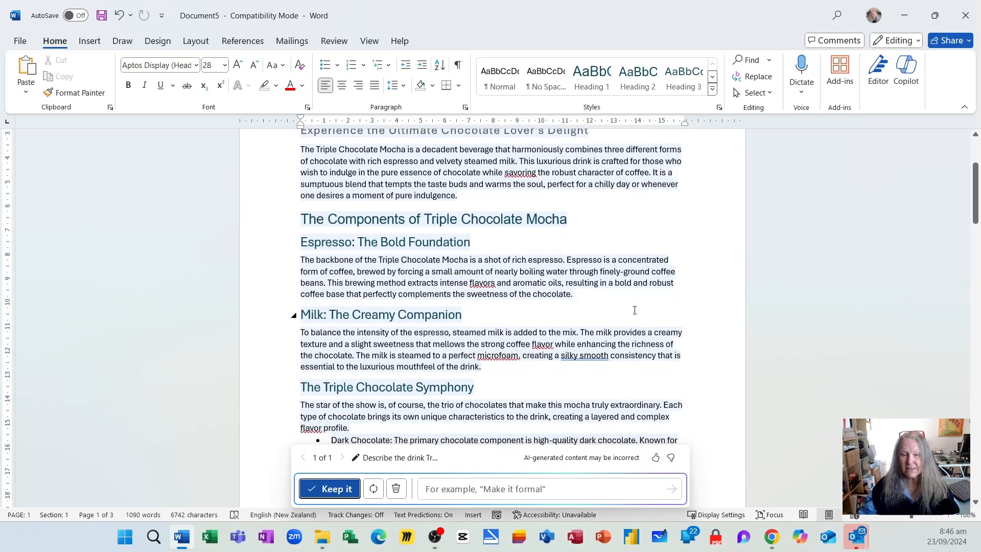
scroll(634, 310, down, 7)
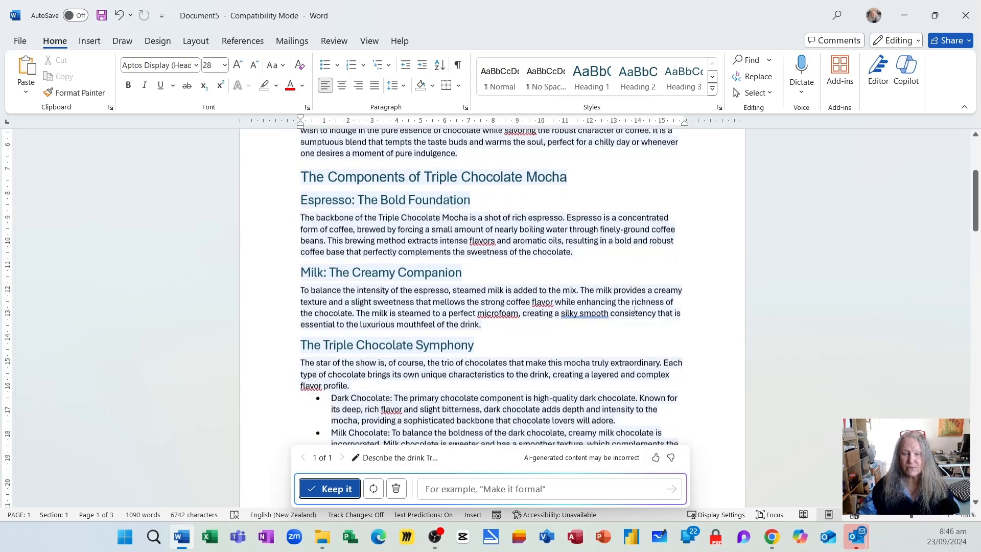
scroll(634, 310, down, 6)
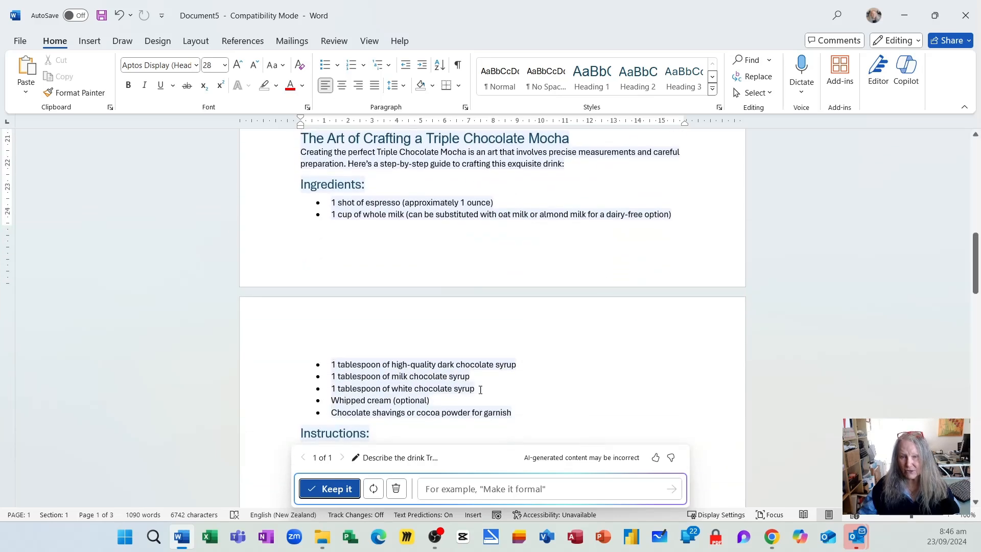
scroll(356, 197, down, 6)
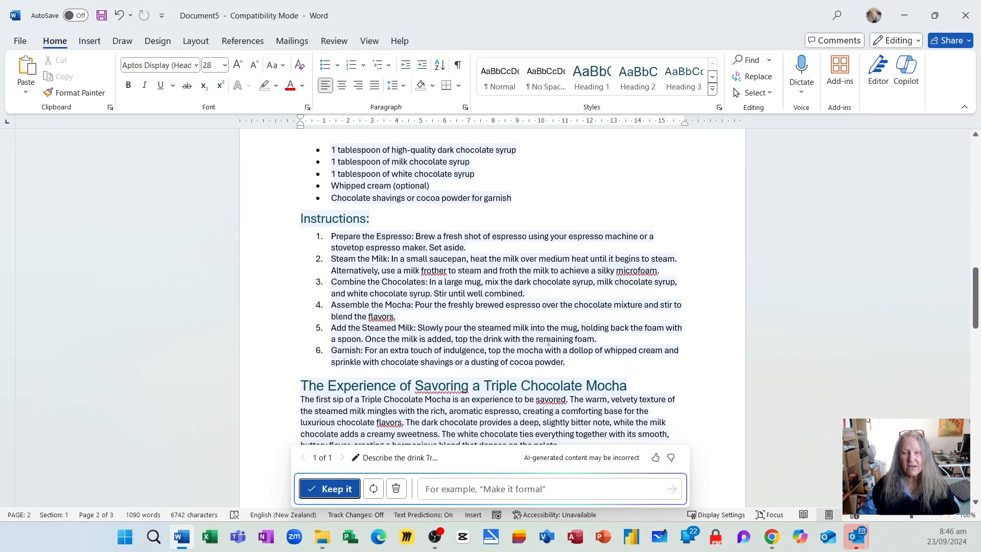
scroll(548, 341, down, 8)
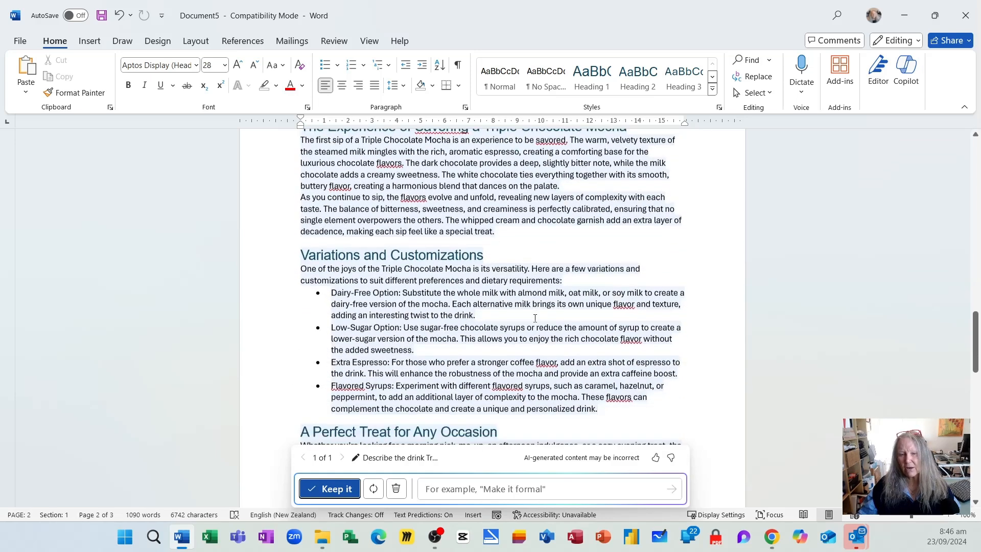
- Regenerate the Triple Chocolate Mocha draft for comparison, return to the first version and keep it
scroll(535, 318, down, 1)
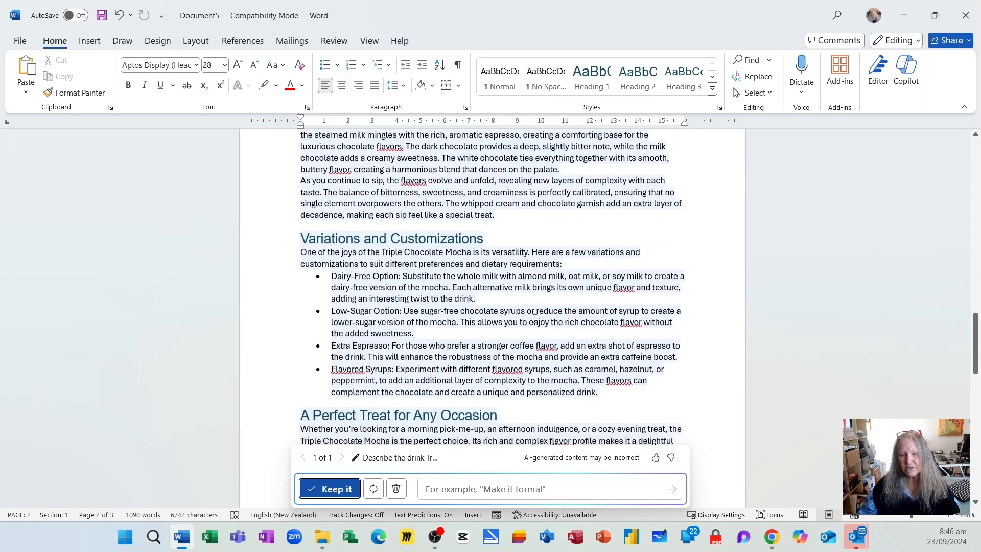
click(373, 489)
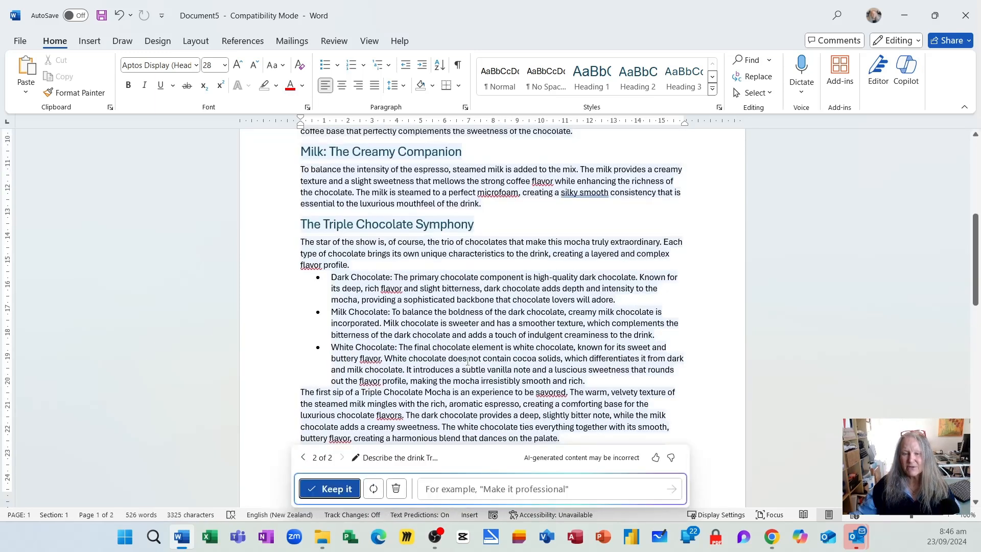
click(304, 457)
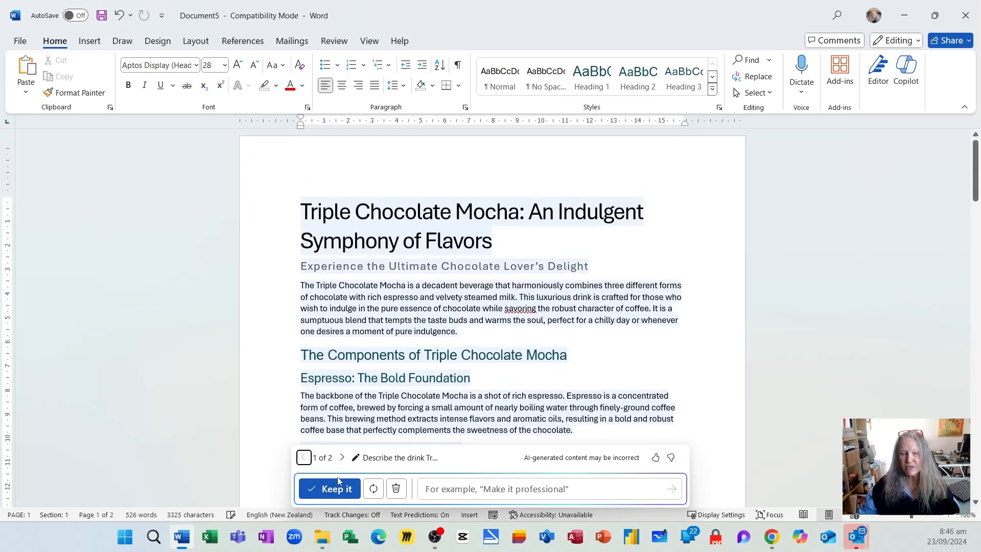
click(331, 491)
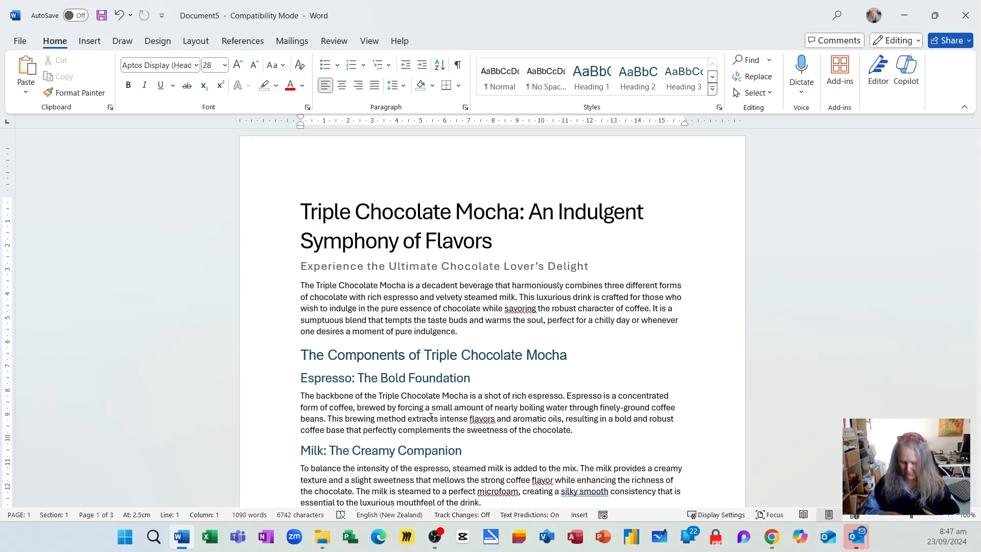
- Save the mocha document to the Desktop as "Triple Chocolate Mocha.docx", close it and start a new blank document
key(F12)
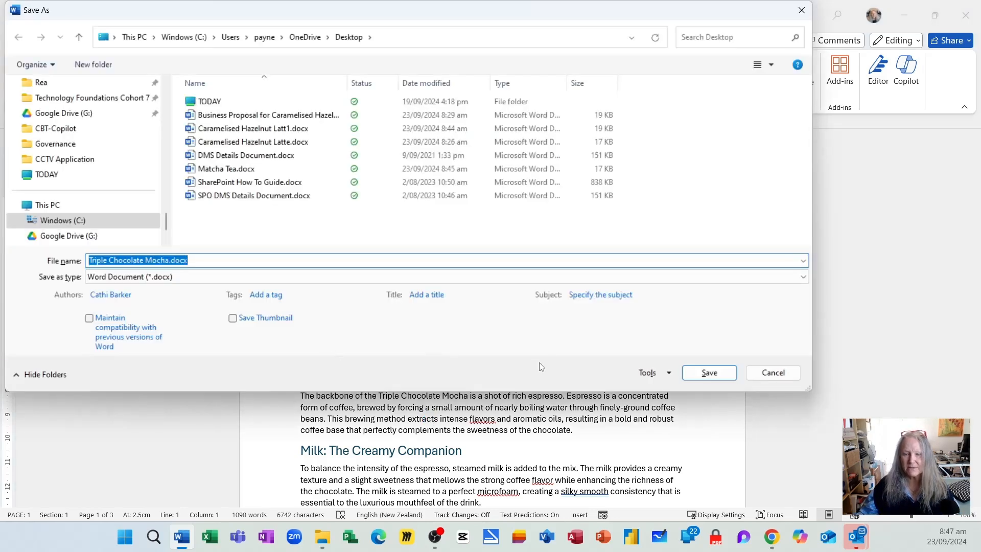
click(696, 374)
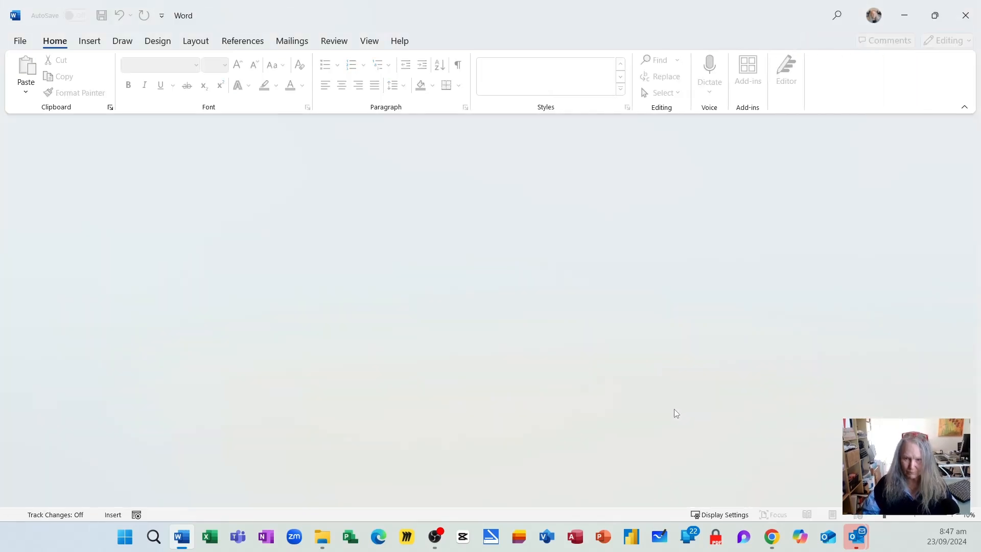
key(ctrl+n)
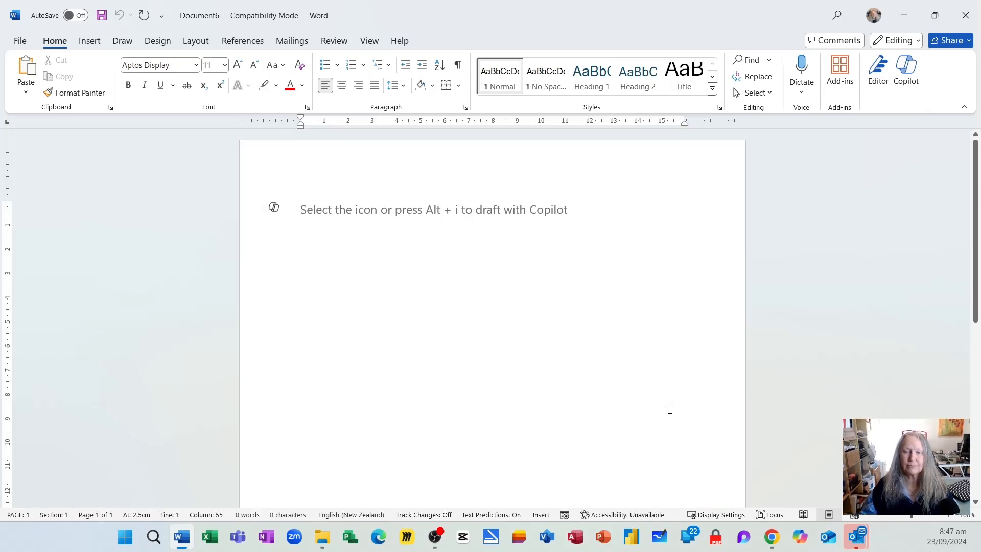